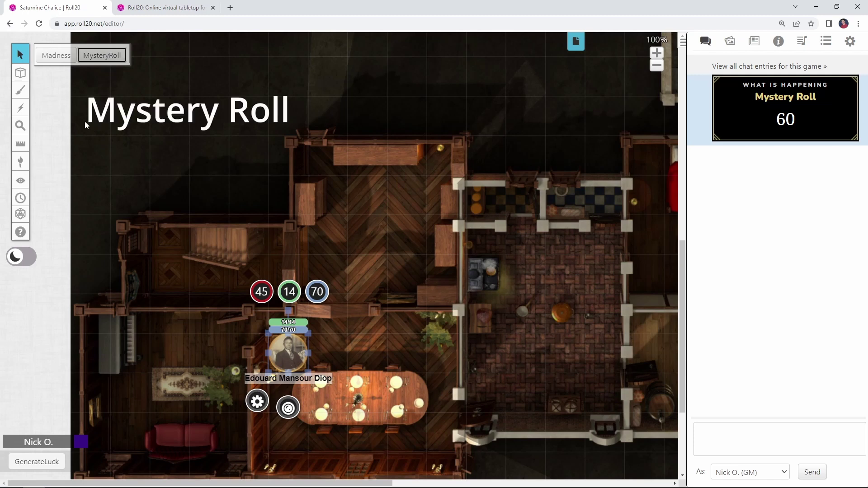
# Step: Run the Madness token action and the GenerateLuck macro
pyautogui.click(58, 60)
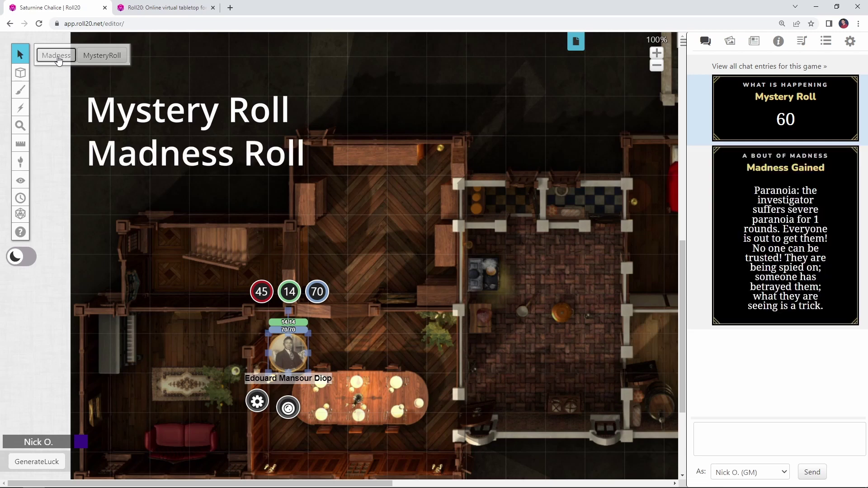
pyautogui.click(40, 464)
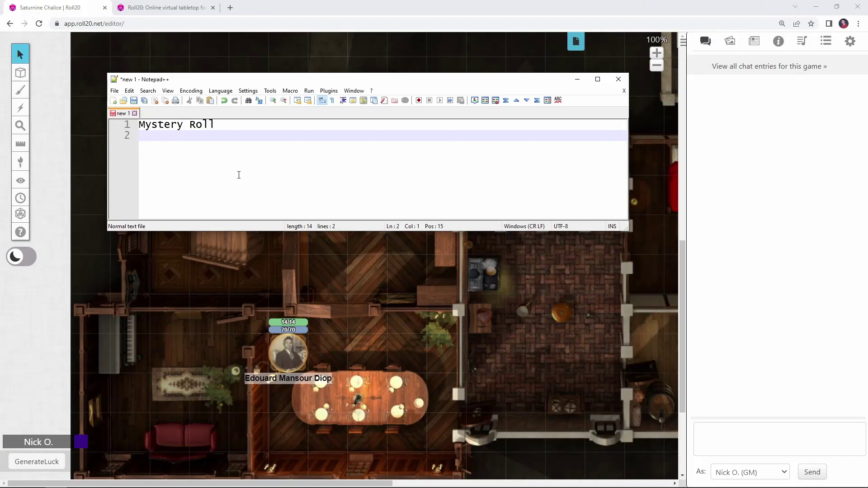
# Step: Write the inline roll [[1d100]] under the Mystery Roll heading in Notepad++, send it in the Roll20 chat and check its roll breakdown
pyautogui.write('[[1d100')
pyautogui.moveTo(213, 137); pyautogui.dragTo(136, 137)
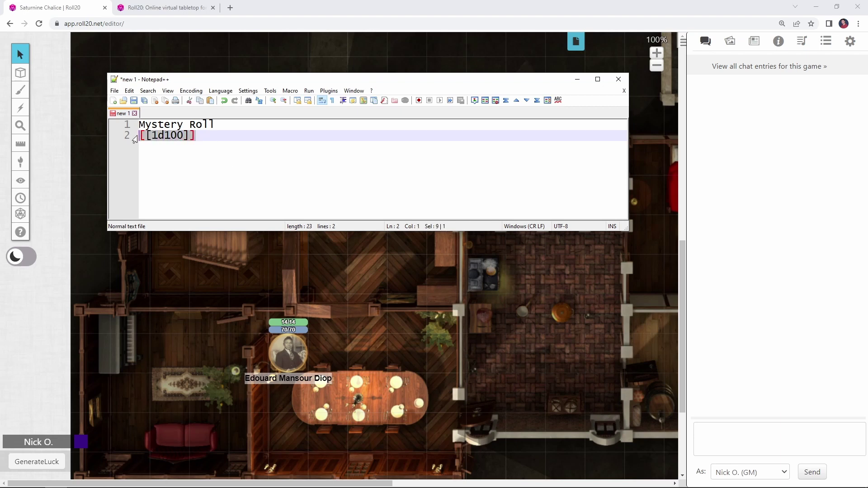
pyautogui.hotkey('ctrl', 'c')
pyautogui.click(736, 434)
pyautogui.hotkey('ctrl', 'v')
pyautogui.press('Return')
pyautogui.moveTo(725, 87)
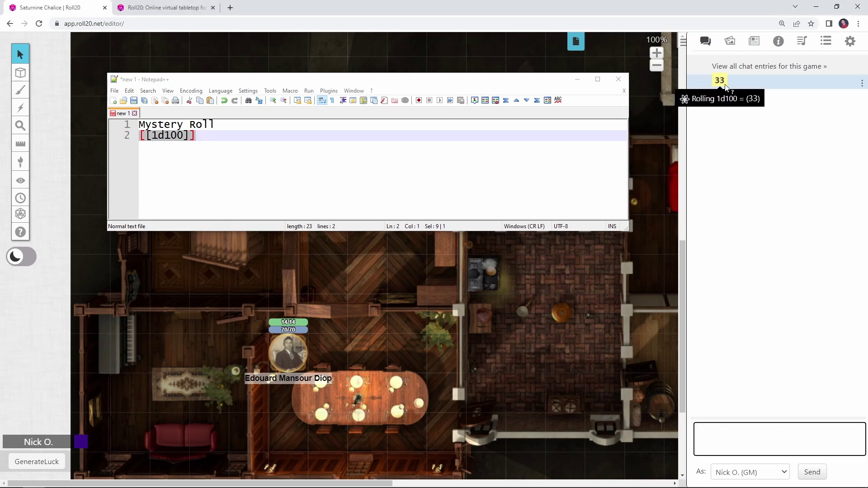
# Step: Select the investigator's token on the map and run its MysteryRoll token action
pyautogui.click(231, 133)
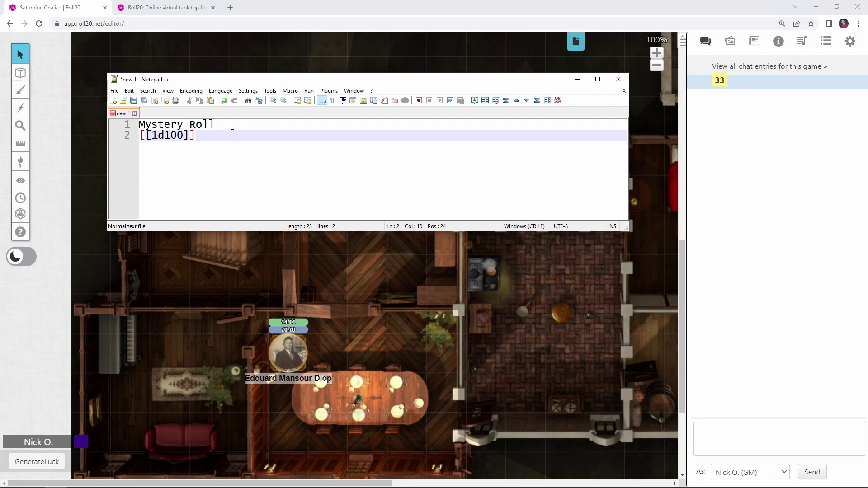
pyautogui.click(288, 353)
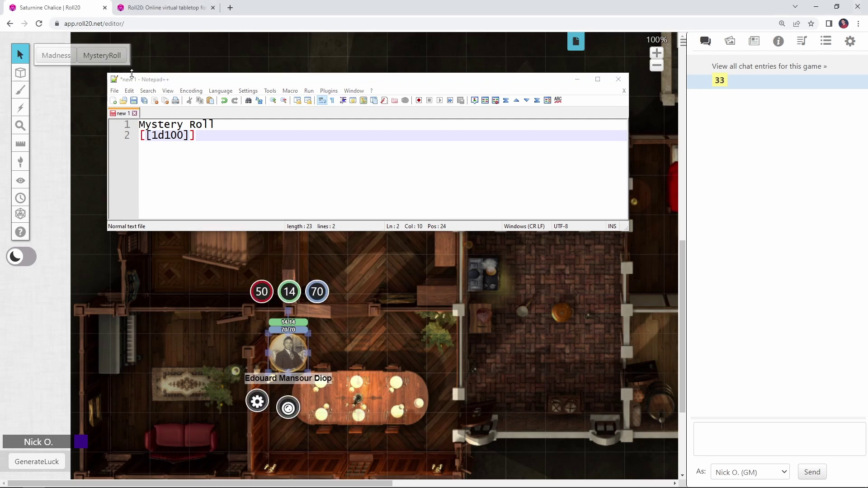
pyautogui.click(102, 55)
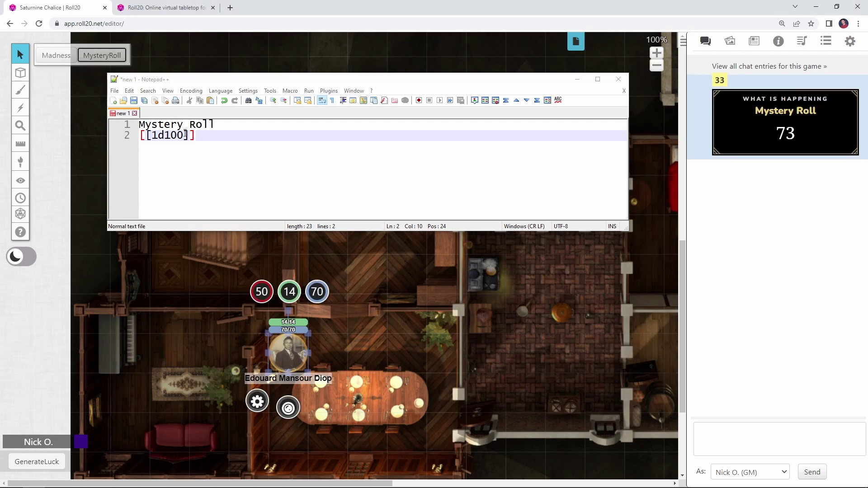
# Step: In Notepad++, insert &{template:callofcthulhu}{{name=What is Happening}}{{title=Mystery Roll}} in front of the [[1d100]] roll
pyautogui.click(209, 138)
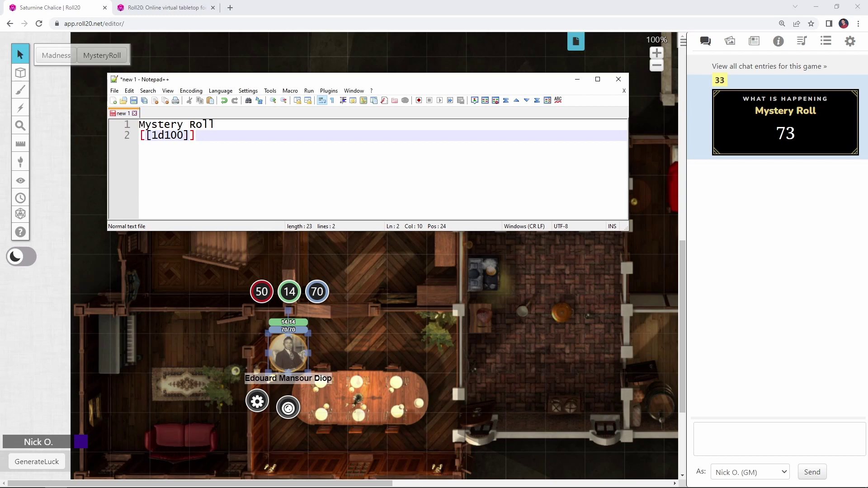
pyautogui.press('Home')
pyautogui.hotkey('ctrl', 'v')
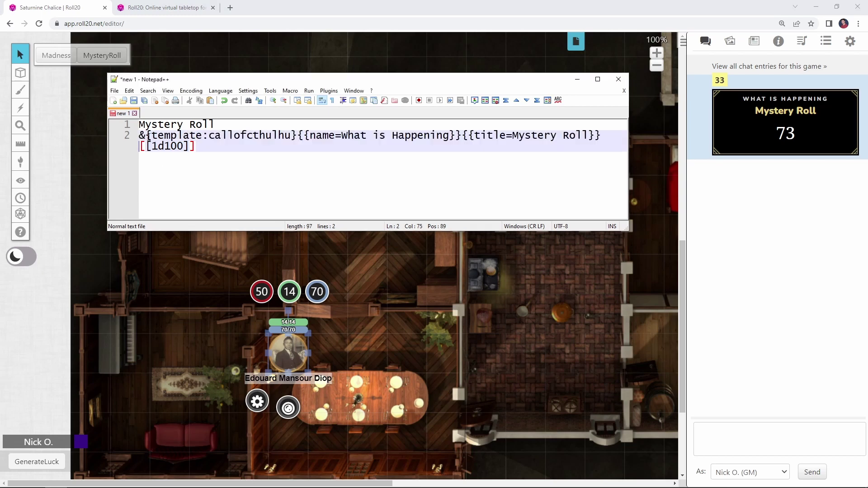
pyautogui.click(149, 136)
pyautogui.moveTo(295, 136); pyautogui.dragTo(138, 137)
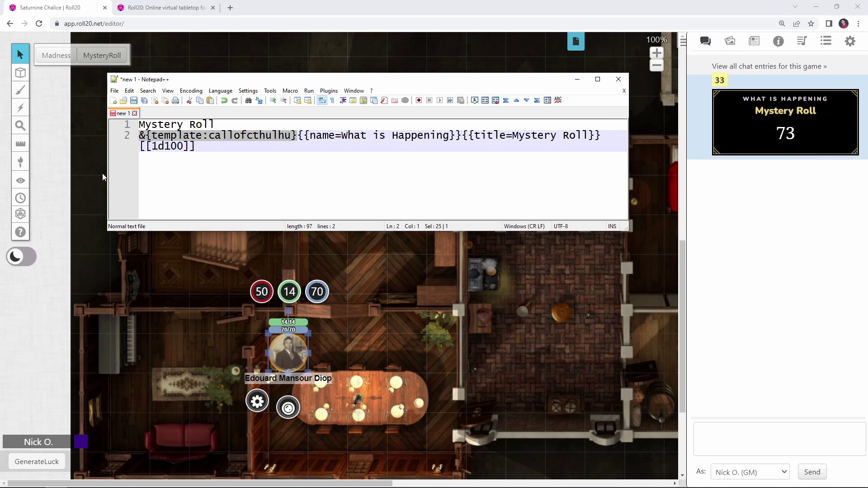
# Step: Wrap the inline roll as {{roll=[[1d100]]}} at the end of the Mystery Roll command
pyautogui.click(141, 147)
pyautogui.write('{{roll=')
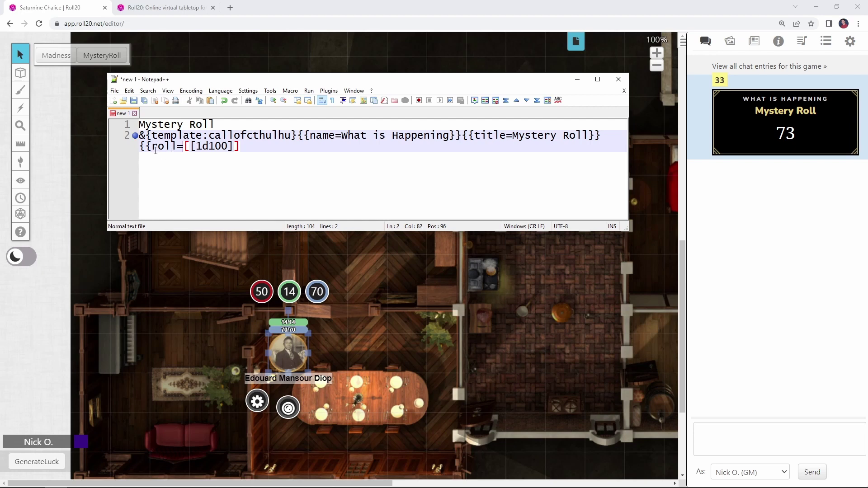
pyautogui.click(248, 146)
pyautogui.write('}}')
# Step: Copy the complete Mystery Roll template command and send it in the Roll20 chat
pyautogui.moveTo(251, 146); pyautogui.dragTo(135, 142)
pyautogui.hotkey('ctrl', 'c')
pyautogui.click(748, 443)
pyautogui.hotkey('ctrl', 'v')
pyautogui.press('Return')
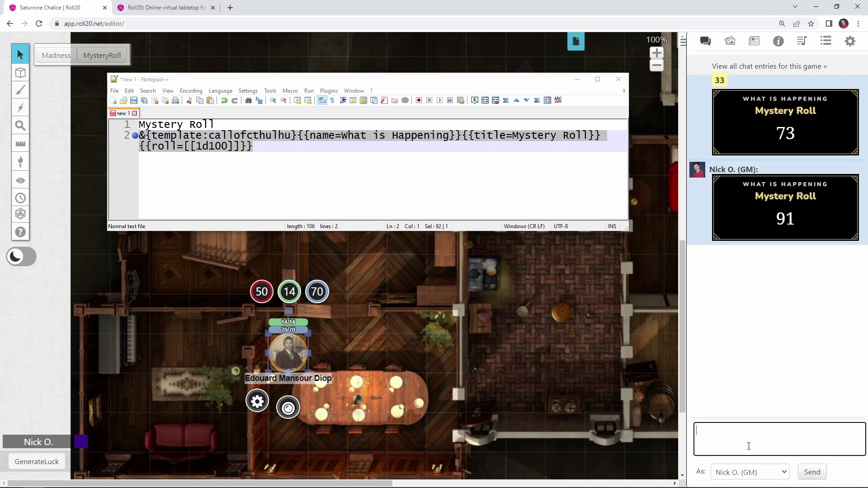
# Step: Minimize Notepad++, review the MysteryRoll macro's actions, token action setting and player visibility, and save it
pyautogui.click(452, 186)
pyautogui.click(577, 79)
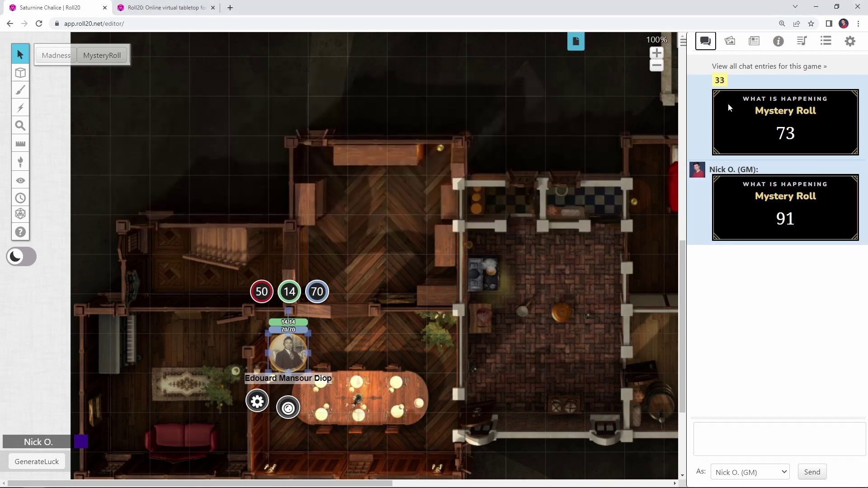
pyautogui.click(826, 44)
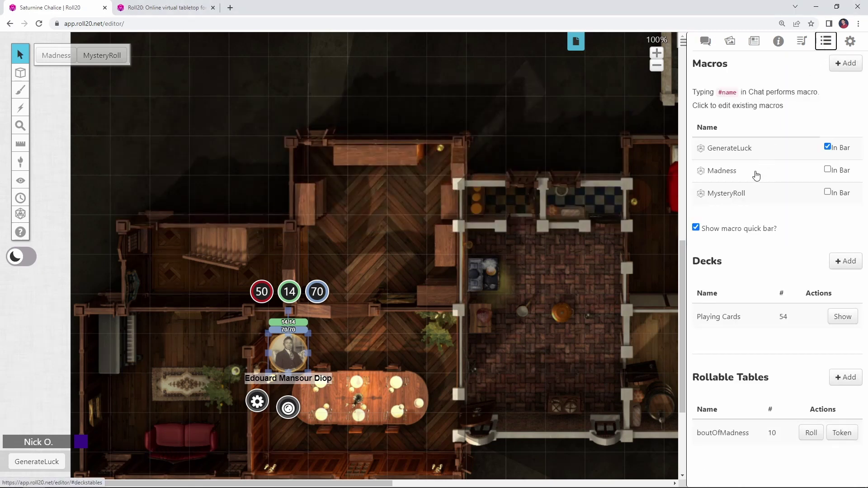
pyautogui.click(727, 194)
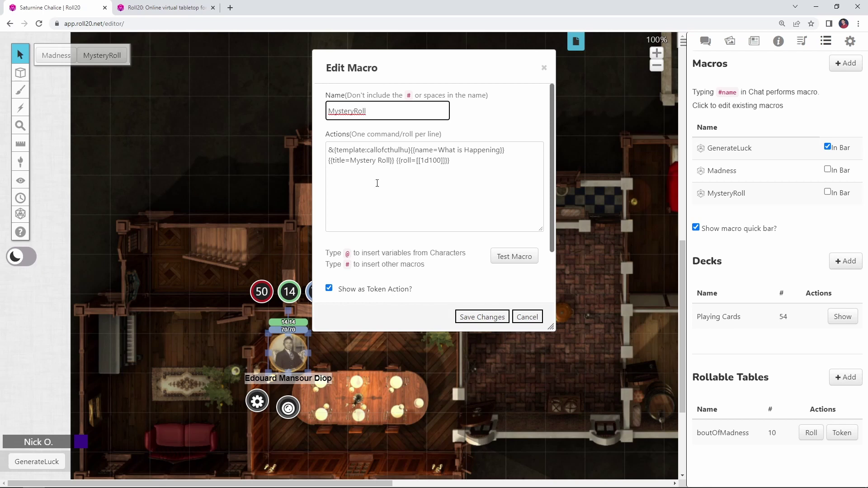
pyautogui.scroll(-2, 394, 187)
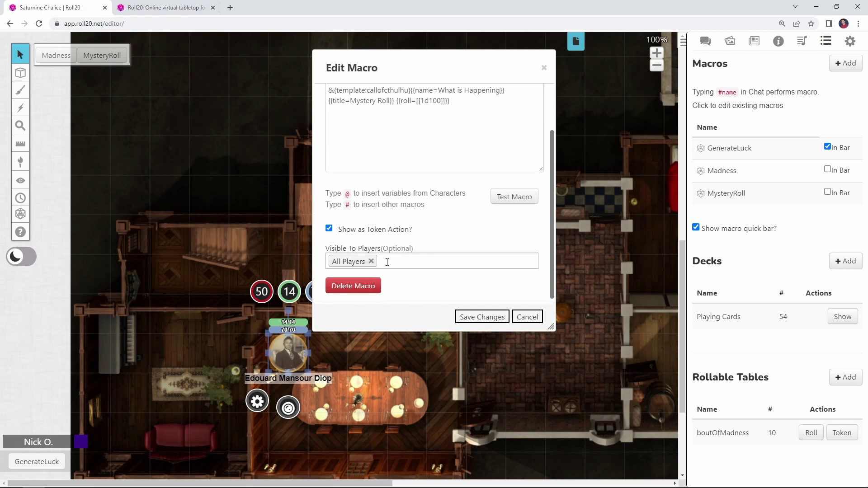
pyautogui.click(497, 316)
# Step: Return to the chat and run the MysteryRoll macro from the token
pyautogui.click(705, 41)
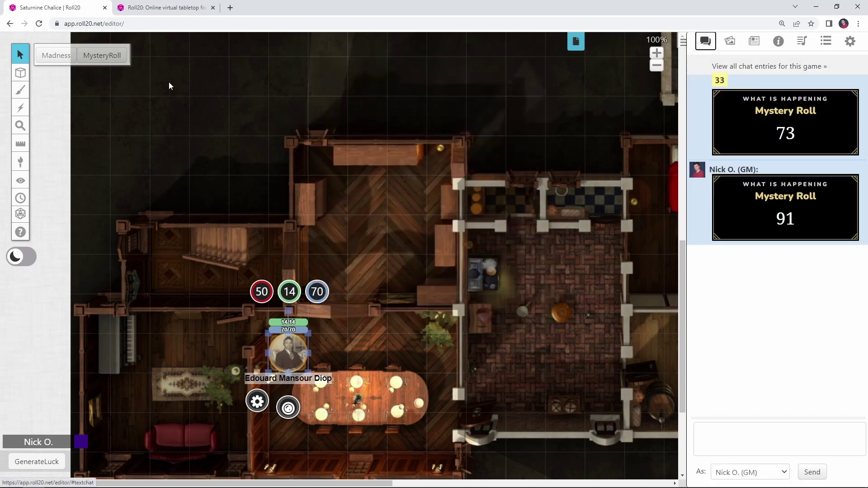
pyautogui.click(116, 59)
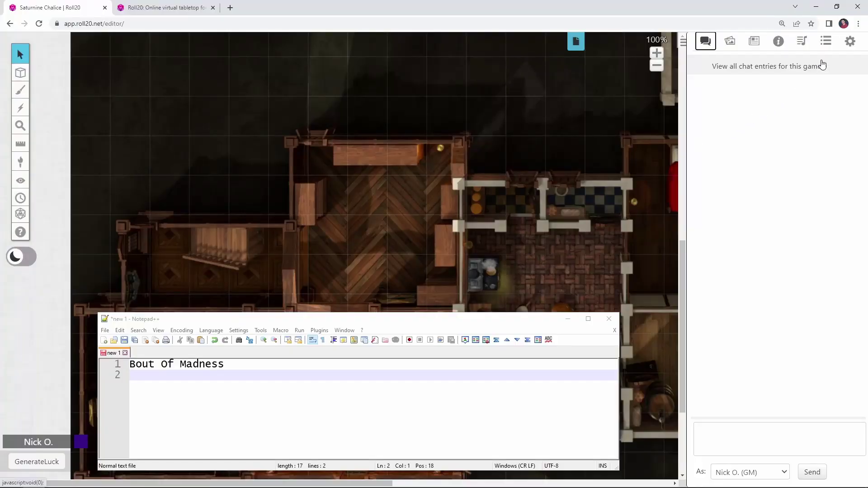
# Step: Examine the boutOfMadness rollable table's player roll permission and its items, and close the table
pyautogui.click(823, 43)
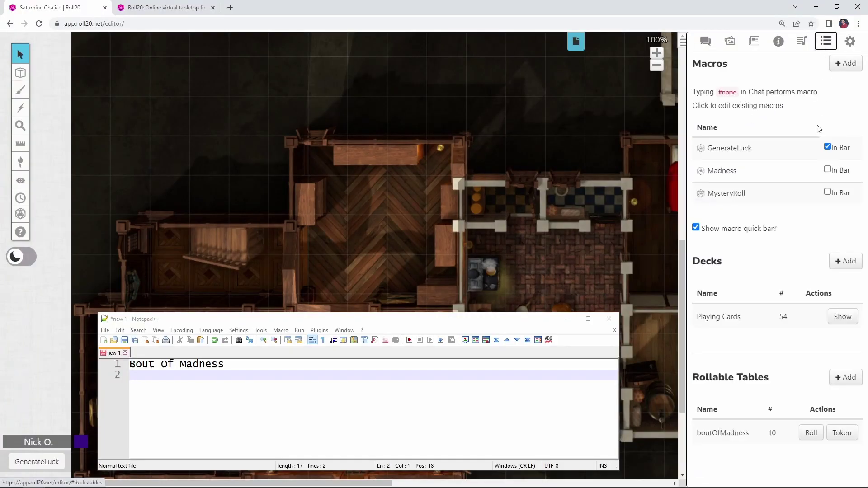
pyautogui.click(744, 434)
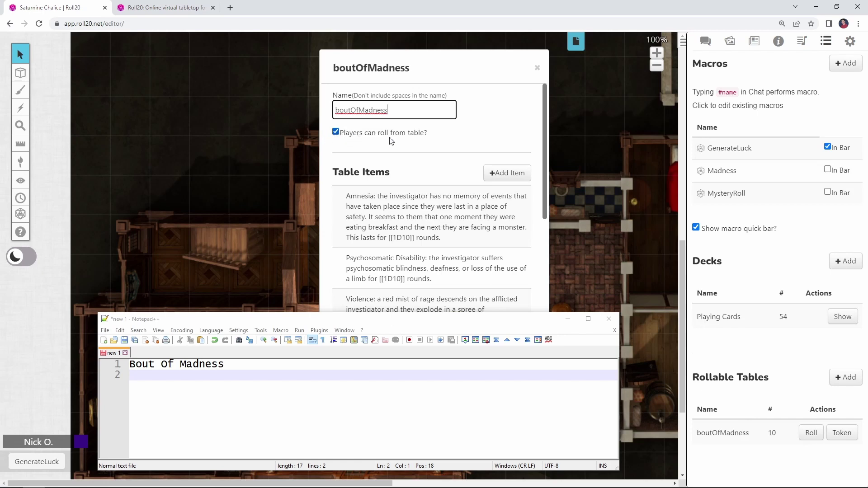
pyautogui.scroll(-1, 422, 195)
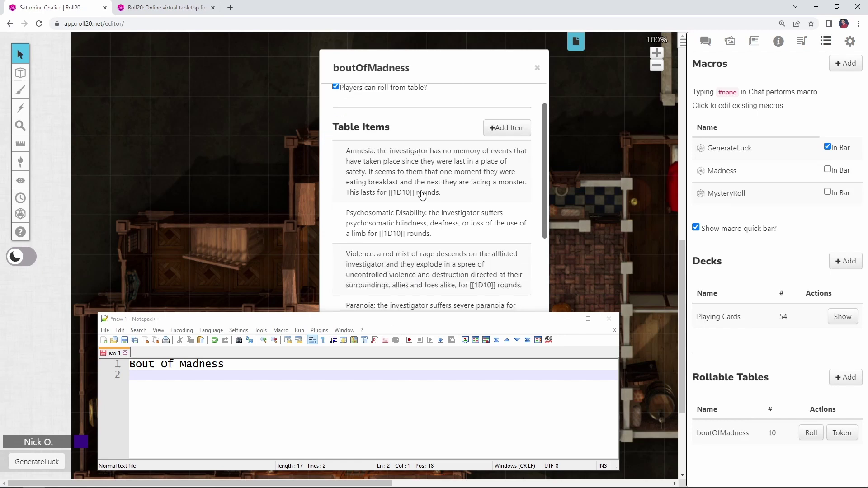
pyautogui.scroll(1, 422, 196)
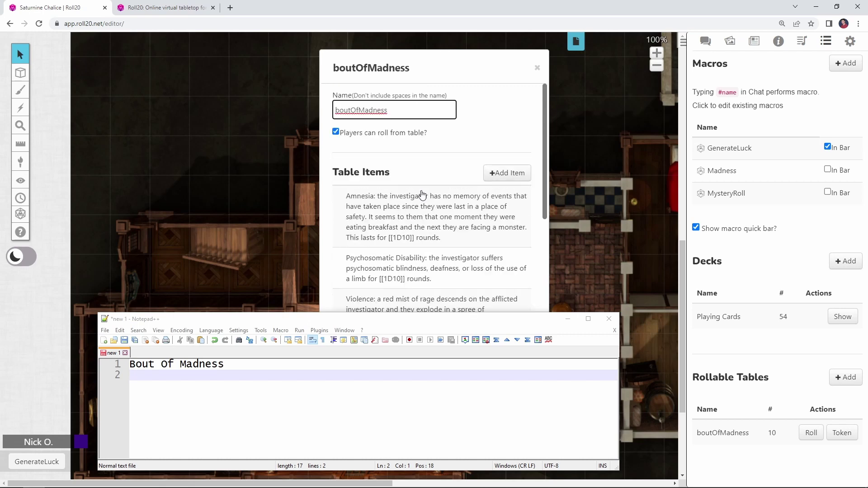
pyautogui.click(537, 68)
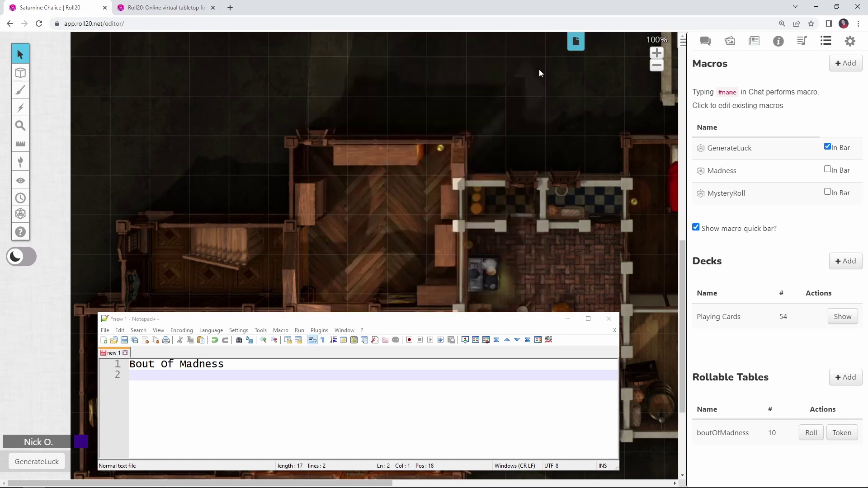
# Step: Move the Notepad++ window up and add the table roll [[1t[boutOfMadness]]] under the Bout Of Madness heading
pyautogui.click(260, 384)
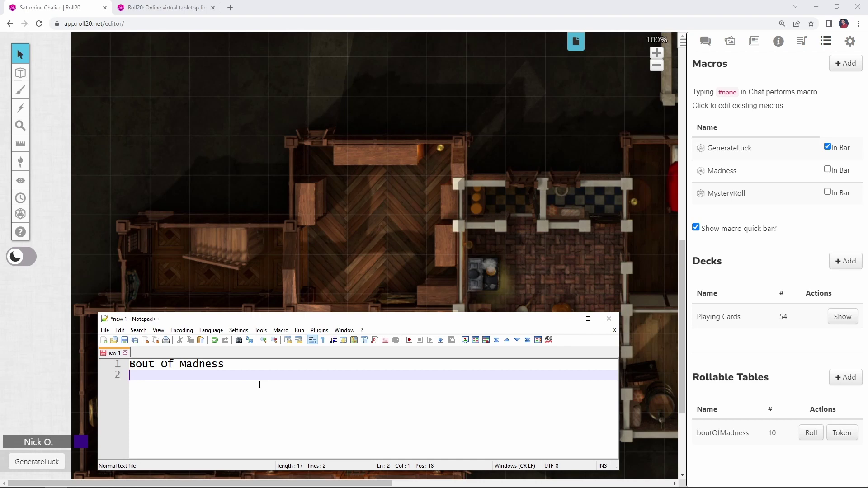
pyautogui.moveTo(253, 318); pyautogui.dragTo(266, 92)
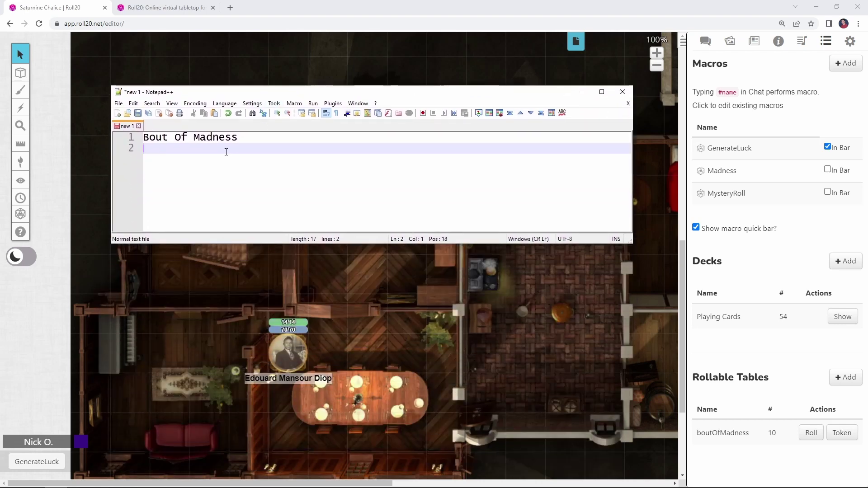
pyautogui.hotkey('ctrl', 'v')
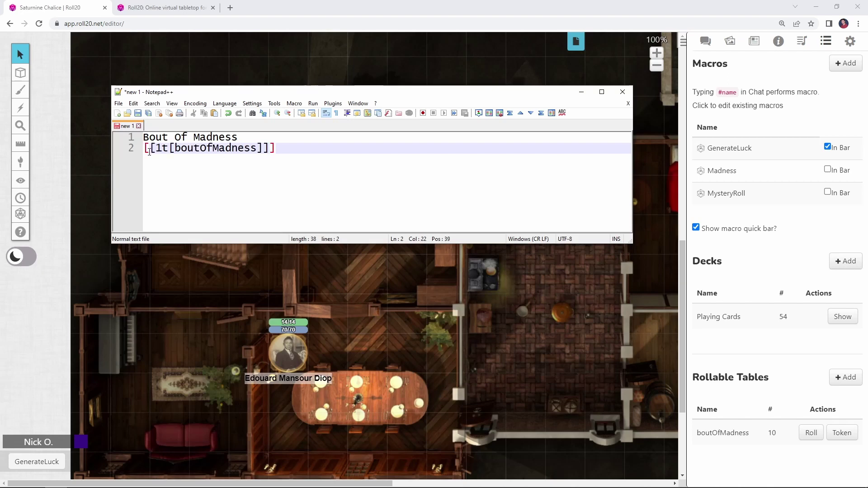
pyautogui.click(149, 150)
pyautogui.doubleClick(158, 148)
pyautogui.click(169, 149)
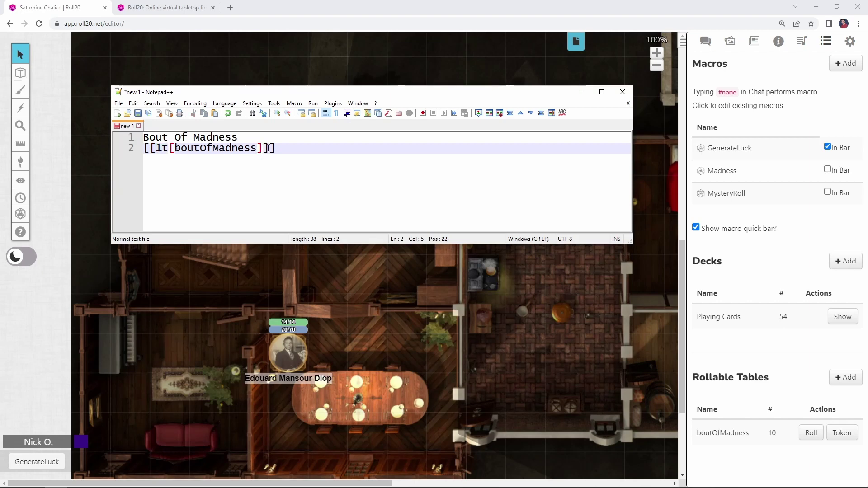
pyautogui.click(289, 149)
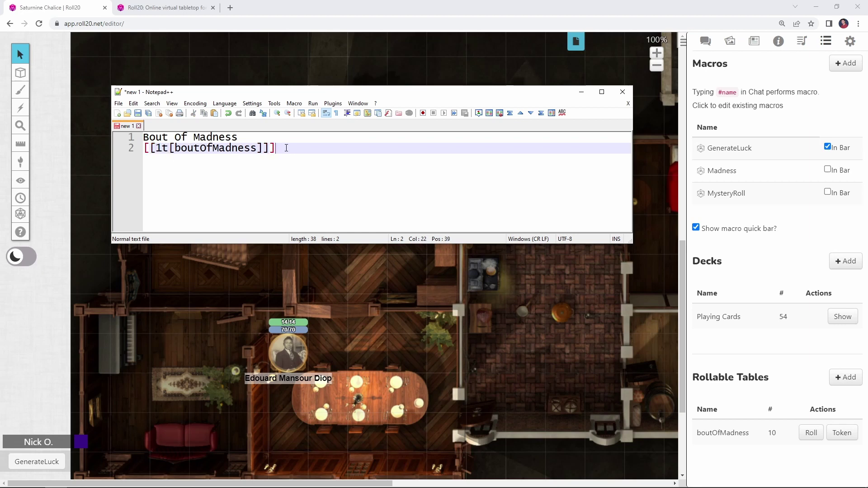
# Step: Copy the boutOfMadness table roll and send it in the Roll20 chat
pyautogui.moveTo(287, 147); pyautogui.dragTo(147, 150)
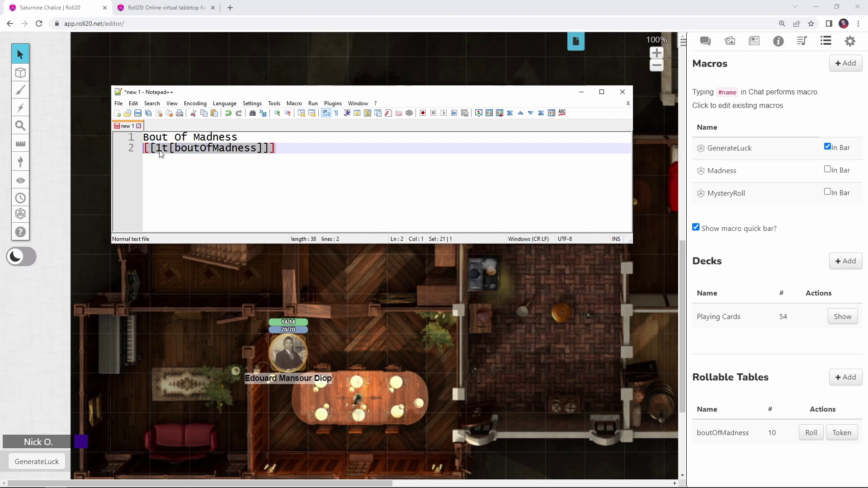
pyautogui.click(705, 41)
pyautogui.click(720, 430)
pyautogui.hotkey('ctrl', 'v')
pyautogui.press('Return')
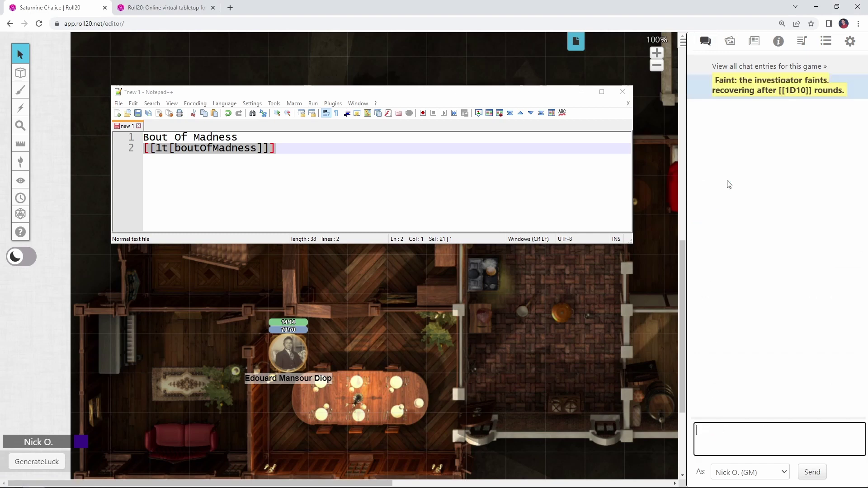
pyautogui.moveTo(746, 86)
# Step: Complete the Notepad++ command as &{template:callofcthulhu}{{name=A Bout of Madness}}{{title=Madness Gained}}{{roll=[[1t[boutOfMadness]]]}}
pyautogui.click(148, 149)
pyautogui.hotkey('ctrl', 'v')
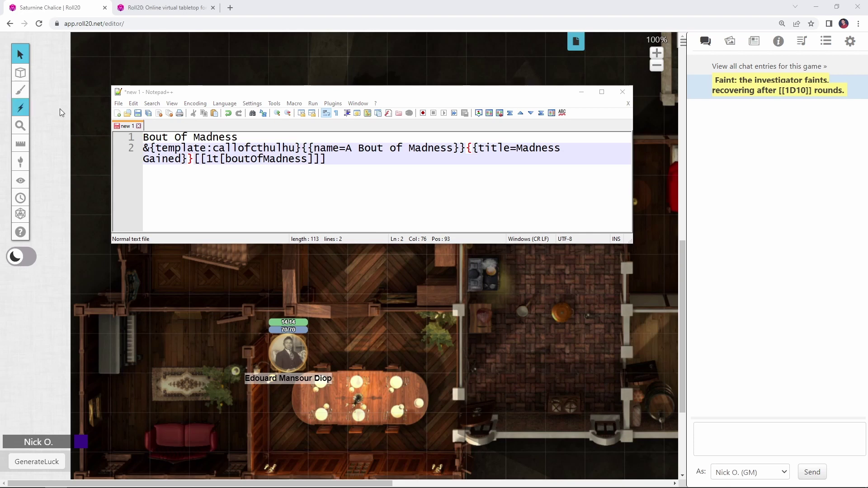
pyautogui.write('{{roll=')
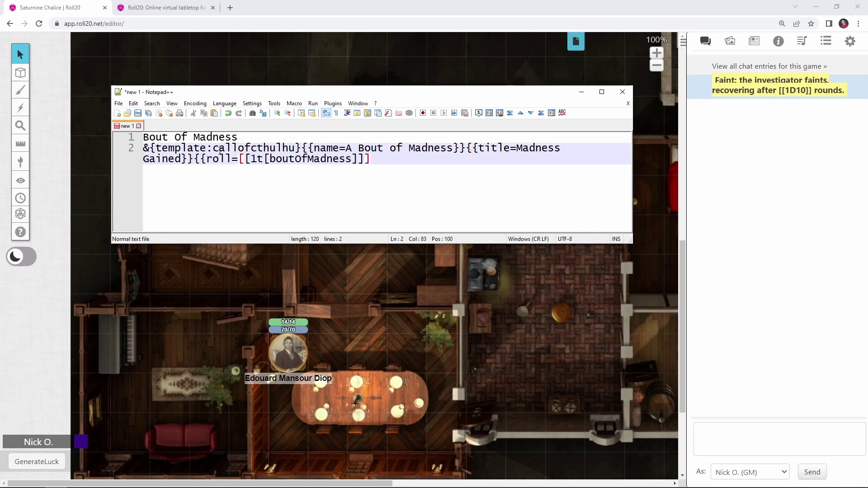
pyautogui.click(385, 157)
pyautogui.write('}}')
# Step: Copy the full Bout of Madness template command, send it in the Roll20 chat and leave Notepad++
pyautogui.hotkey('shift', 'Home')
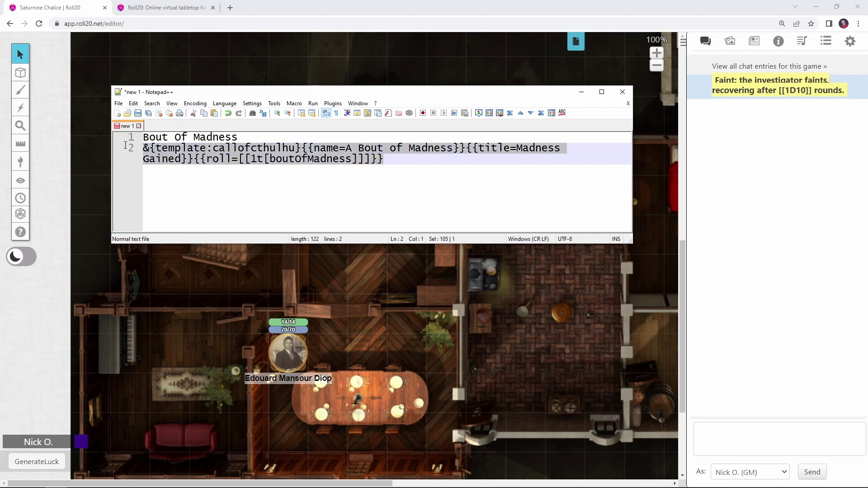
pyautogui.click(724, 427)
pyautogui.hotkey('ctrl', 'v')
pyautogui.press('Return')
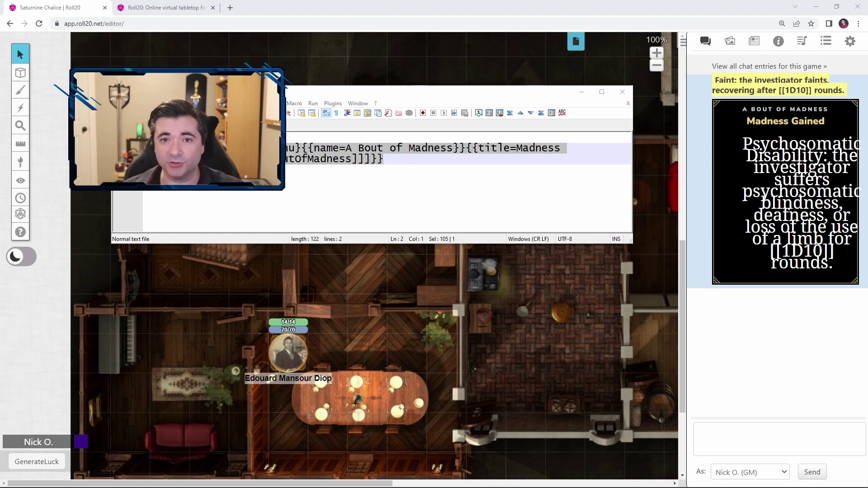
pyautogui.hotkey('alt', 'Tab')
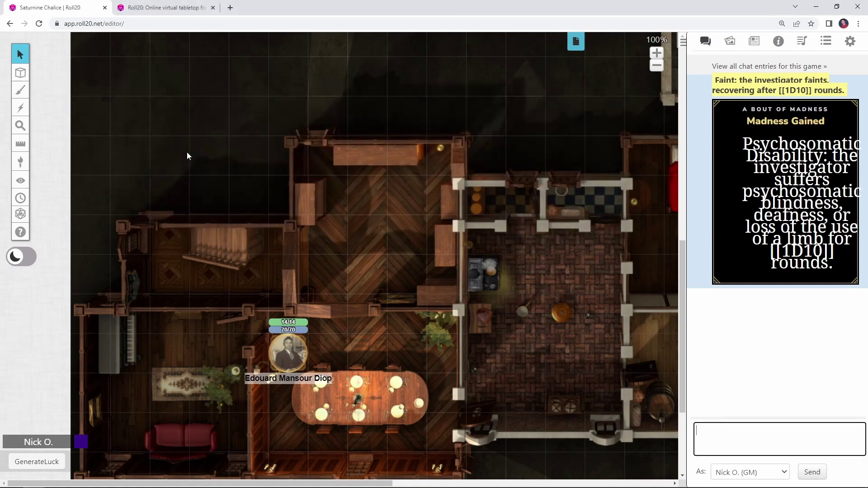
# Step: Check the game's Mod Library page and open the documentation of the installed RecursiveTable script
pyautogui.click(168, 8)
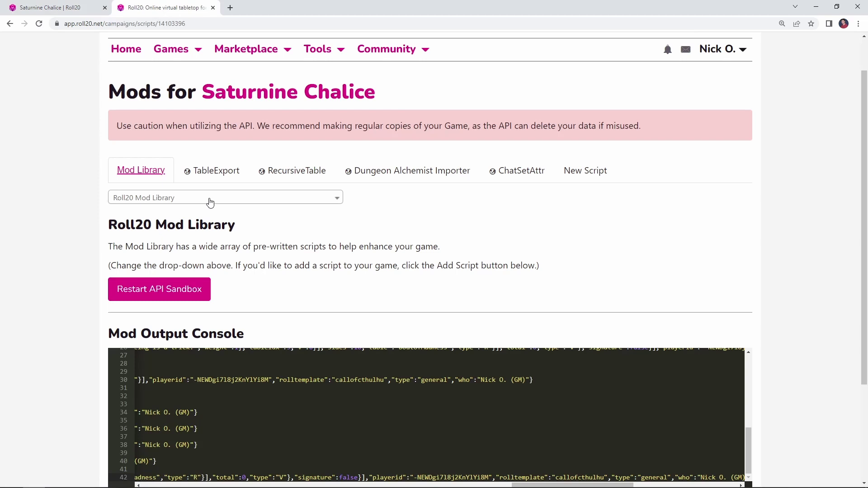
pyautogui.click(179, 203)
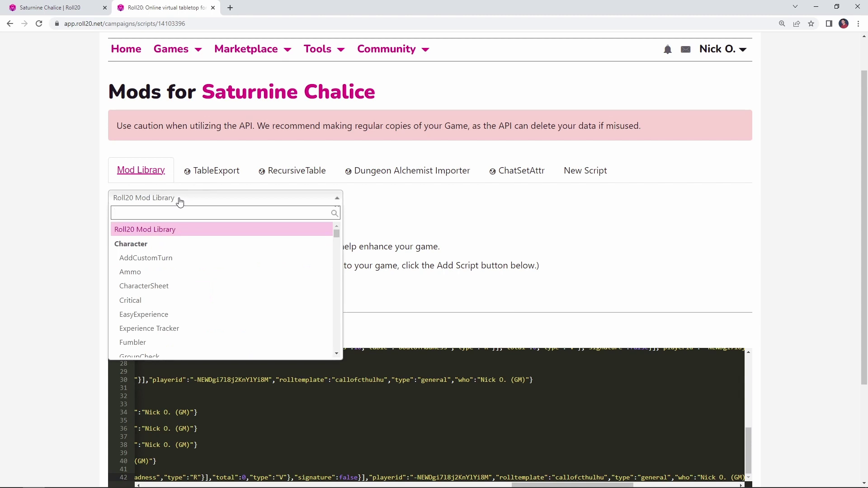
pyautogui.click(180, 202)
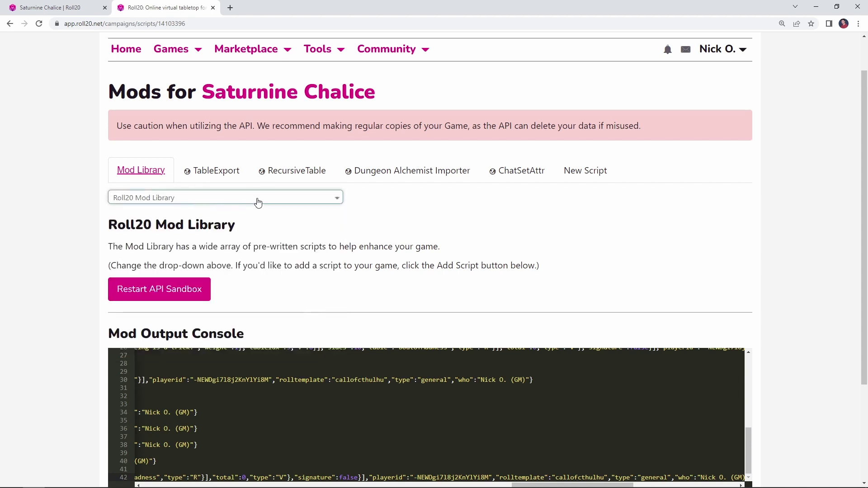
pyautogui.click(297, 174)
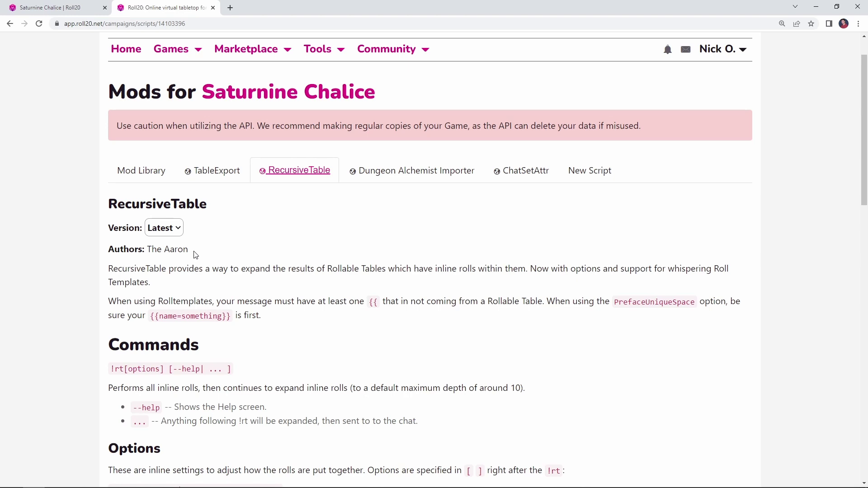
# Step: Return to the game, switch to Notepad++ and prefix the Bout of Madness template command with !rt and a space
pyautogui.click(72, 7)
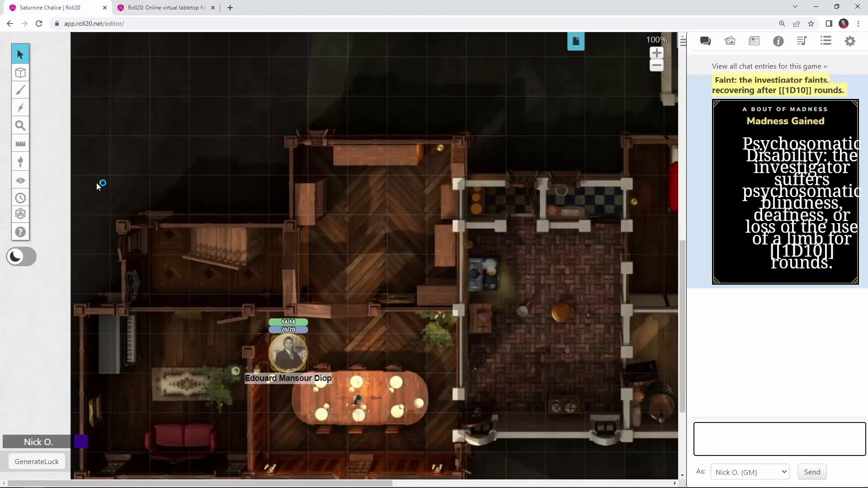
pyautogui.hotkey('alt', 'Tab')
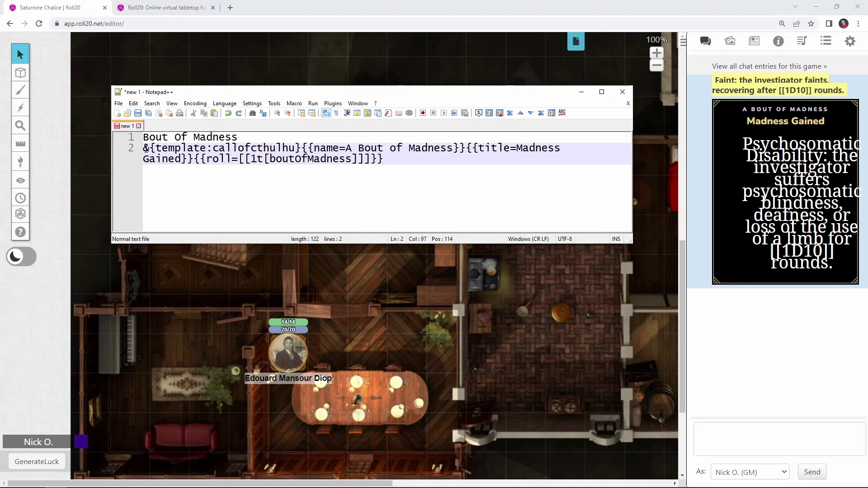
pyautogui.press('Home')
pyautogui.write('!')
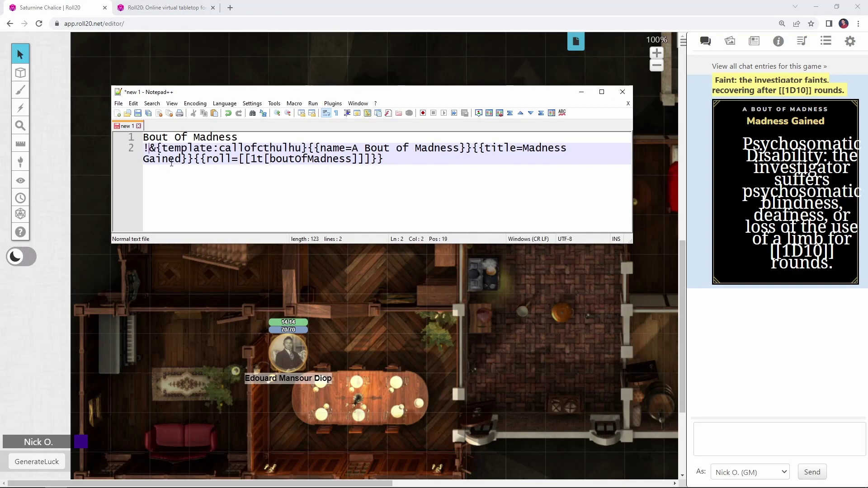
pyautogui.write('rt')
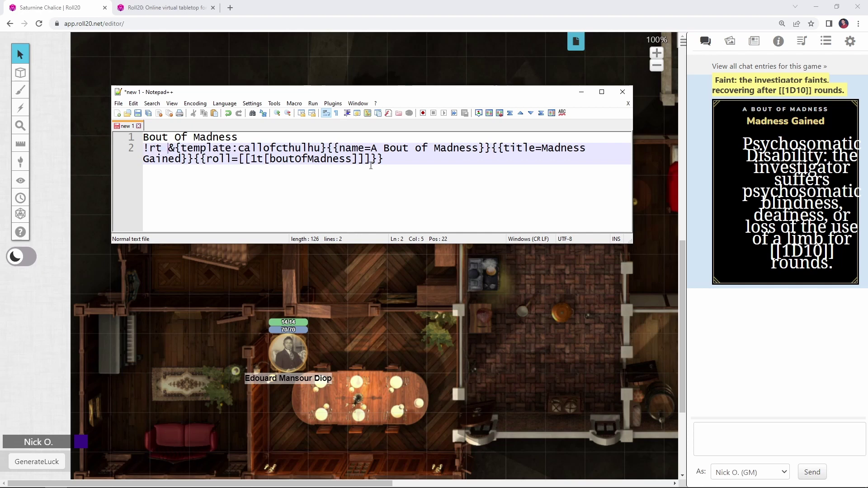
# Step: Copy the full !rt Bout of Madness command, send it in the Roll20 chat and minimize Notepad++
pyautogui.moveTo(383, 160); pyautogui.dragTo(132, 149)
pyautogui.hotkey('ctrl', 'c')
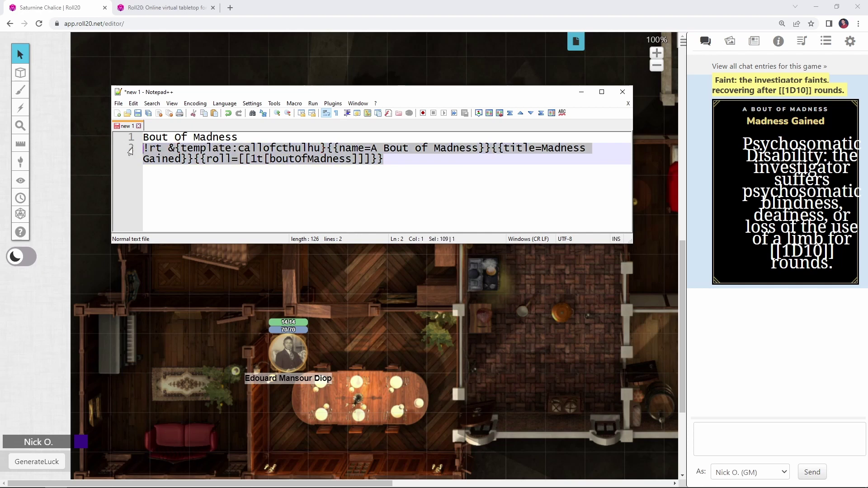
pyautogui.click(747, 441)
pyautogui.hotkey('ctrl', 'v')
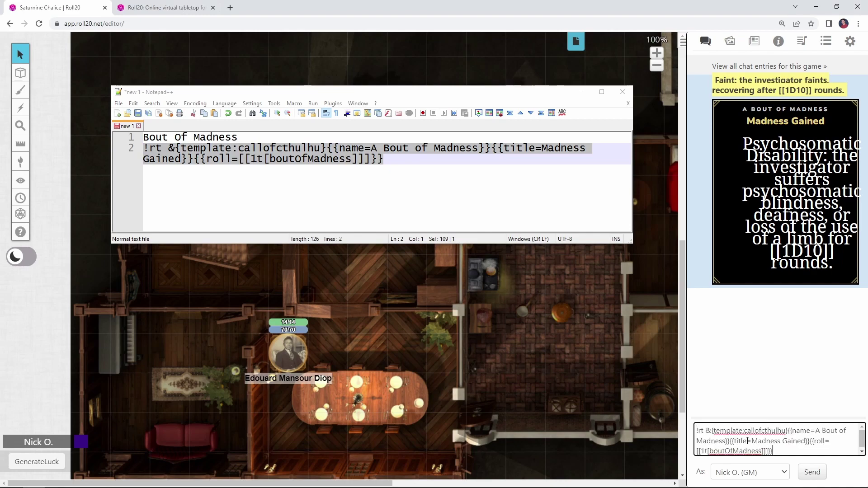
pyautogui.press('Return')
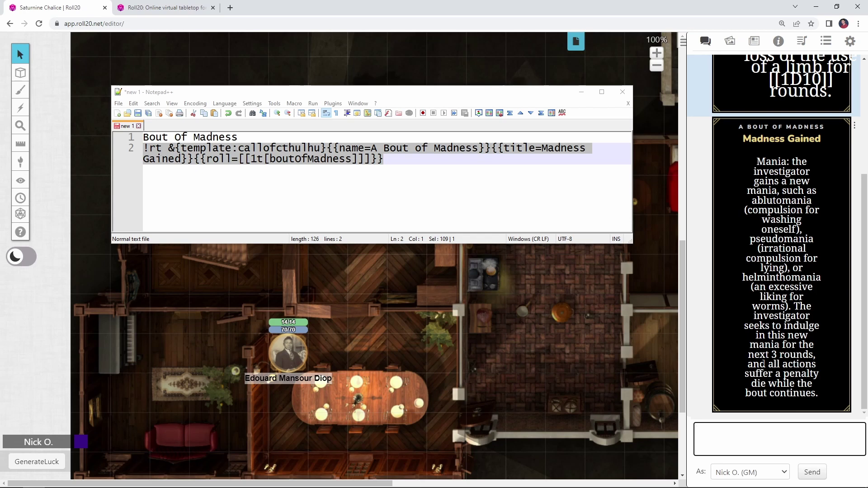
pyautogui.click(581, 91)
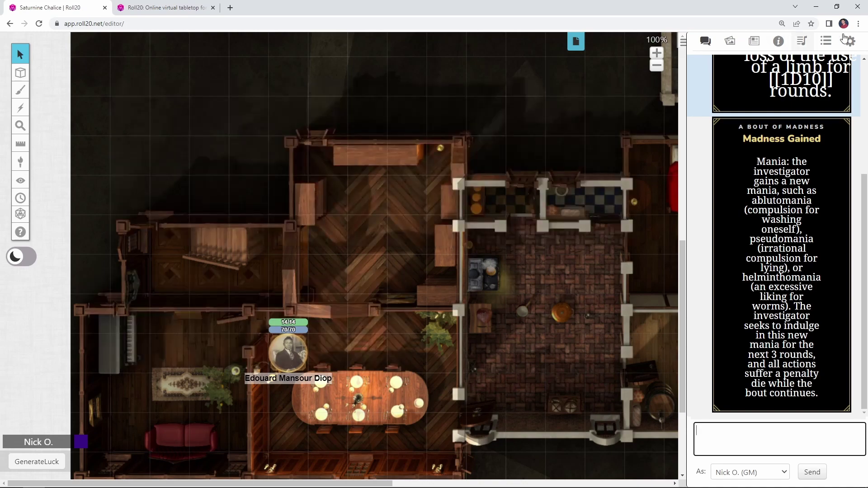
# Step: Open the boutOfMadness rollable table and compare its items' inline rolls with the latest result in the chat
pyautogui.click(819, 54)
pyautogui.click(718, 432)
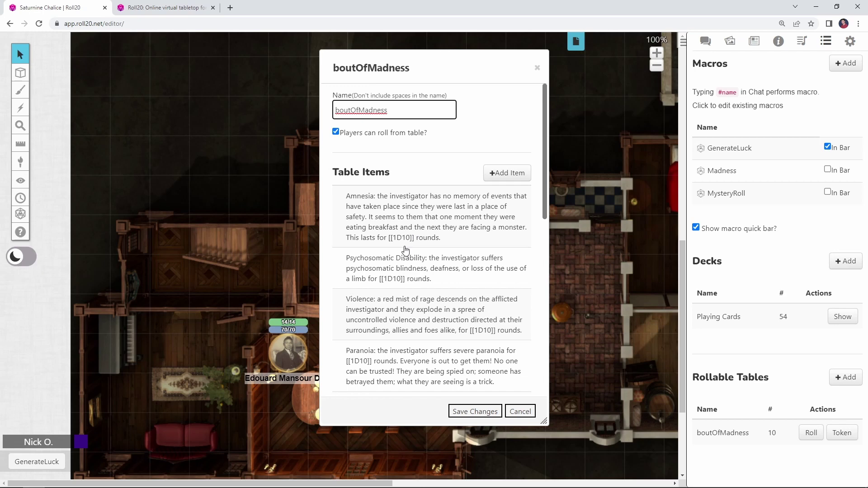
pyautogui.click(705, 41)
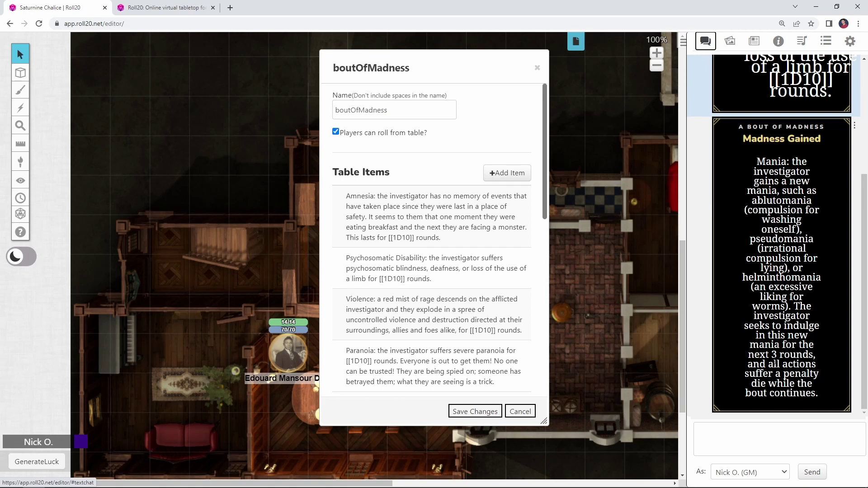
# Step: Review the Madness macro's actions, token action setting and player visibility, and select the investigator's token on the map
pyautogui.click(825, 41)
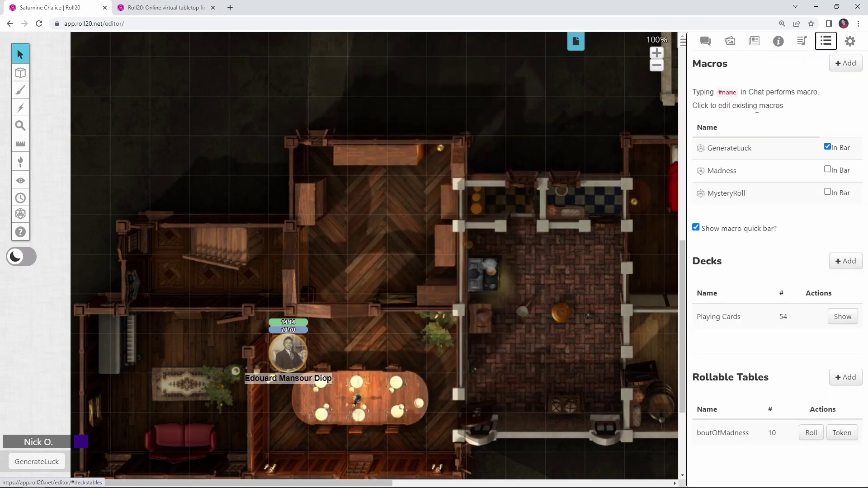
pyautogui.click(723, 172)
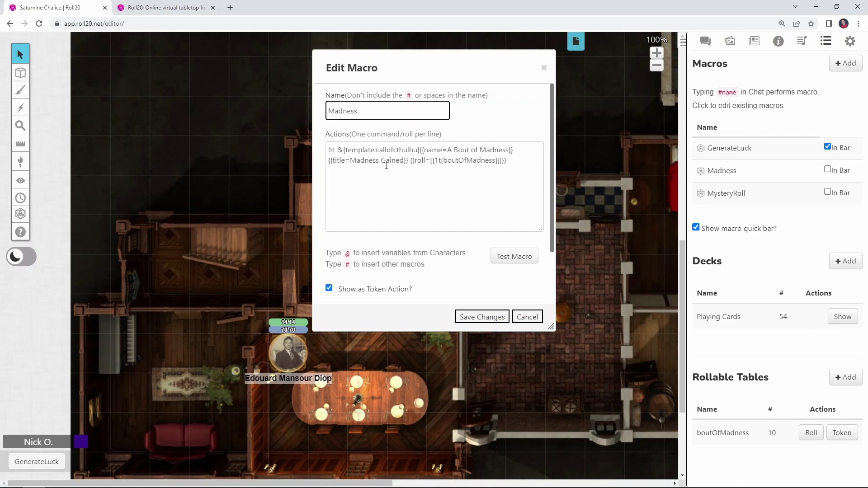
pyautogui.scroll(-1, 386, 163)
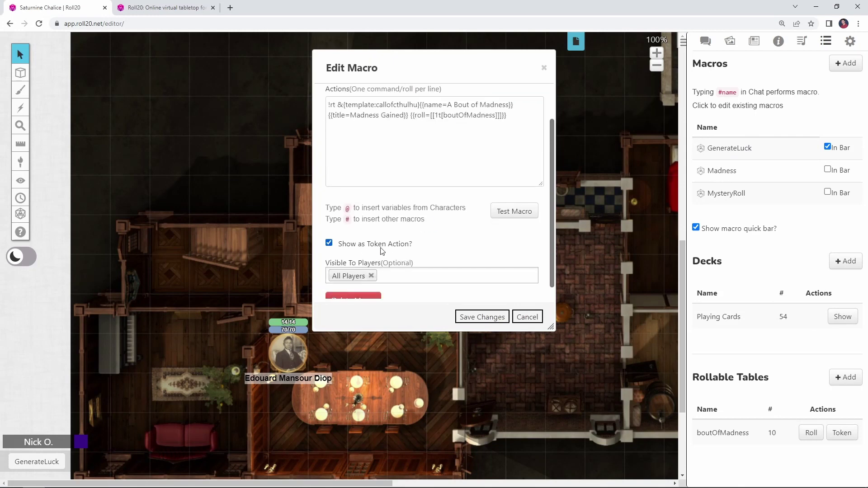
pyautogui.scroll(-1, 362, 248)
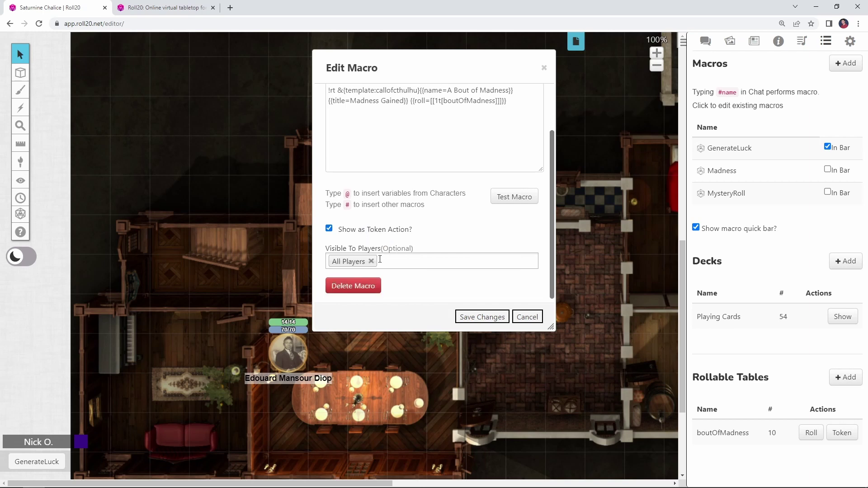
pyautogui.click(287, 351)
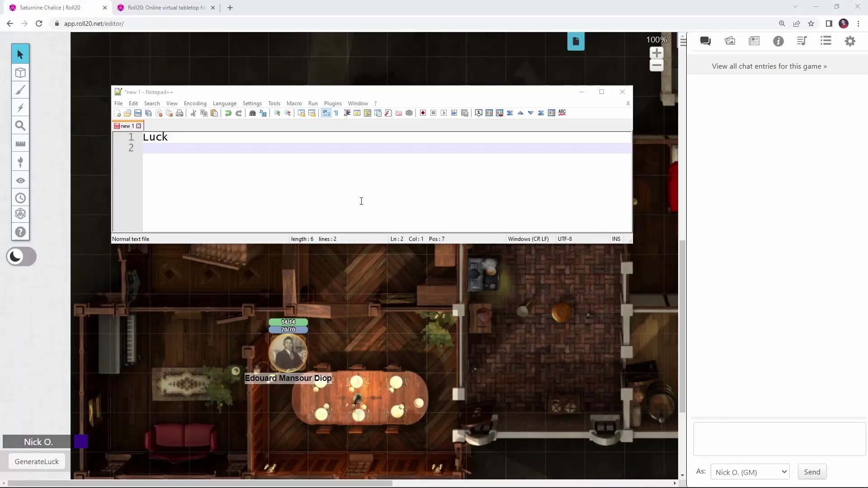
# Step: Write the inline roll [[3d6*5]] under the Luck heading in Notepad++ and copy it
pyautogui.click(282, 153)
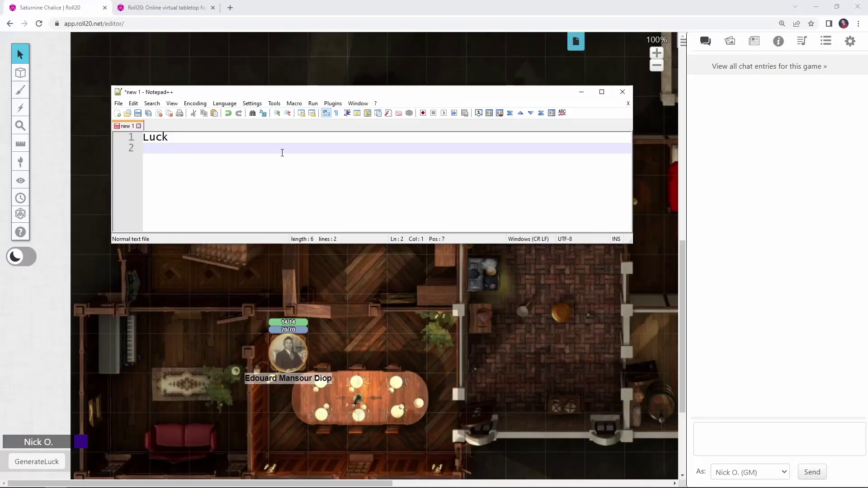
pyautogui.write('[[3d6*5]]')
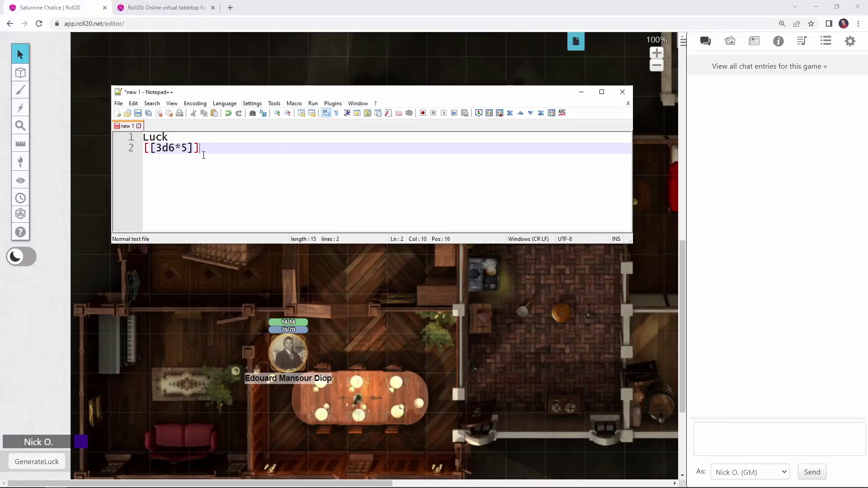
pyautogui.click(152, 152)
pyautogui.press('Right')
pyautogui.press('Right')
pyautogui.press('Right')
pyautogui.press('Right')
pyautogui.press('Right')
pyautogui.press('Right')
pyautogui.press('Right')
pyautogui.press('Right')
pyautogui.hotkey('shift', 'Home')
pyautogui.hotkey('ctrl', 'c')
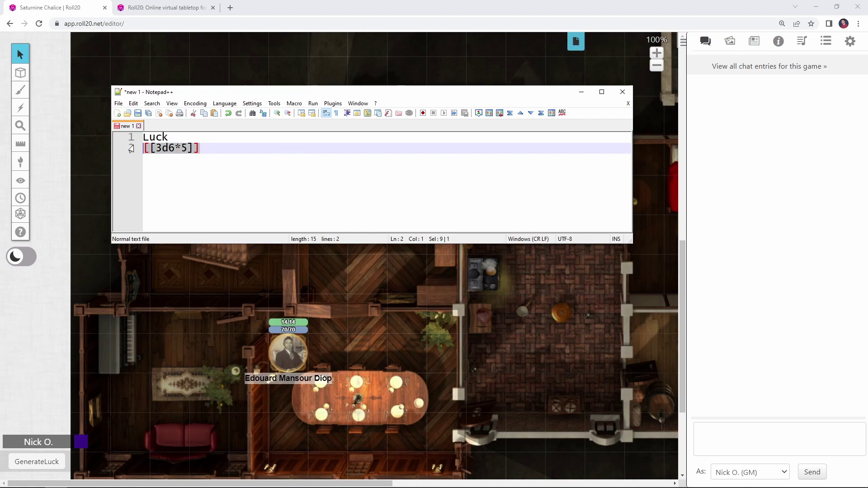
# Step: Send the copied Luck roll in the Roll20 chat and inspect the rolled result
pyautogui.click(753, 430)
pyautogui.hotkey('ctrl', 'v')
pyautogui.press('Return')
pyautogui.moveTo(719, 84)
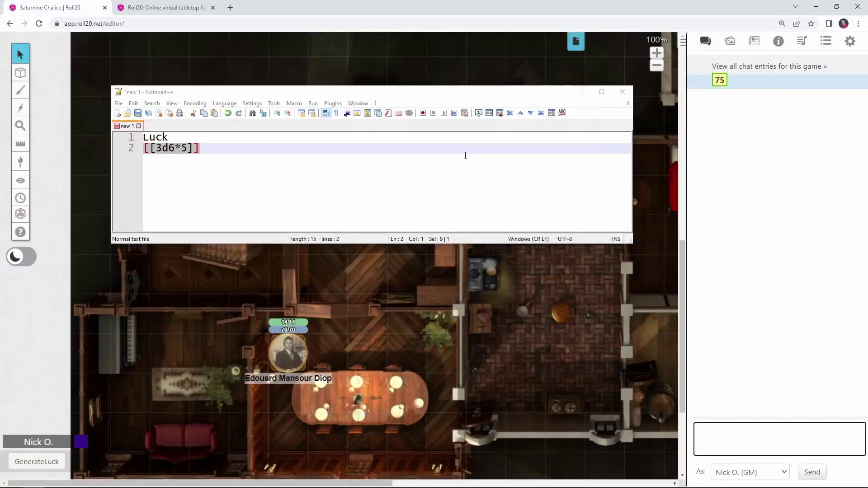
# Step: Expand the Notepad++ roll into &{template:callofcthulhu} {{name=Generate Luck}}{{title=Luck Roll}} {{roll=[[3d6*5]]}}
pyautogui.click(172, 288)
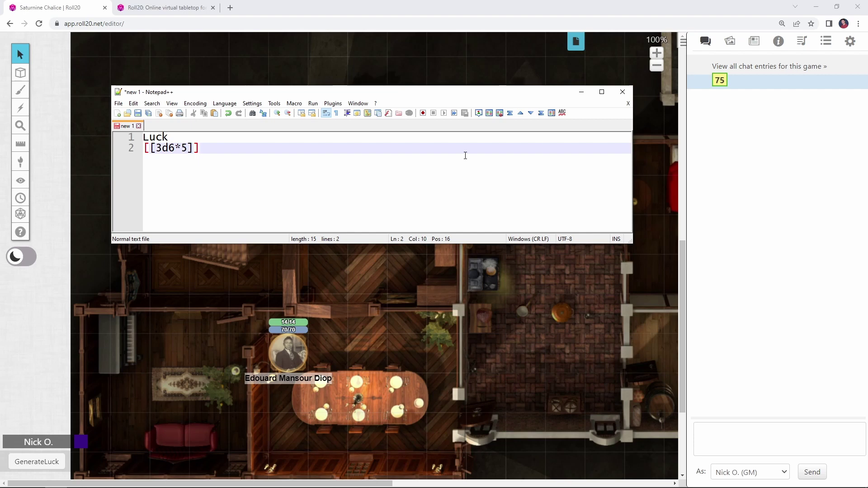
pyautogui.click(149, 152)
pyautogui.write('&{template:callofcthulhu} {{name=Generate Luck}}{{title=Luck Roll}} {{roll=')
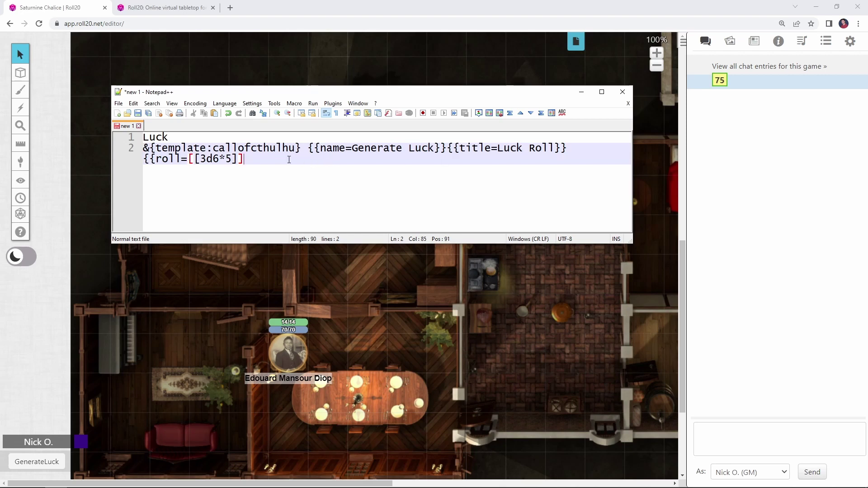
pyautogui.write('}}')
# Step: Copy the full Generate Luck template command without its heading and send it in the Roll20 chat
pyautogui.hotkey('shift', 'Home')
pyautogui.hotkey('shift', 'Up')
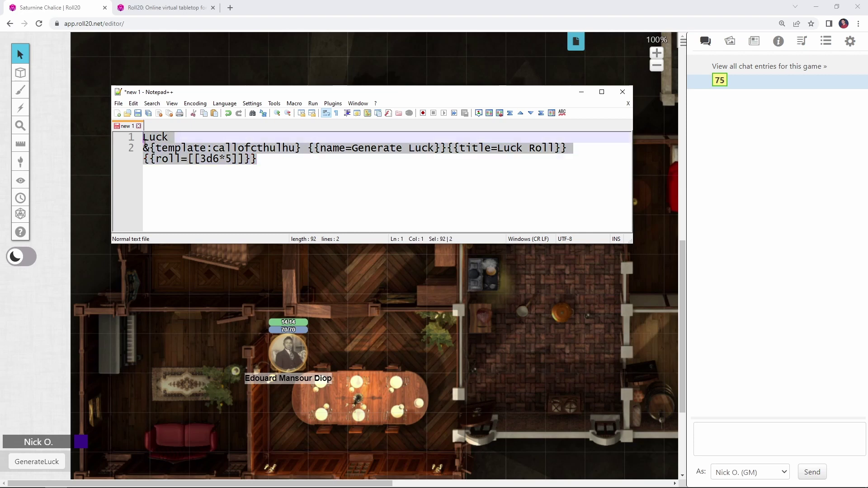
pyautogui.hotkey('shift', 'Down')
pyautogui.hotkey('ctrl', 'c')
pyautogui.click(724, 431)
pyautogui.hotkey('ctrl', 'v')
pyautogui.press('Return')
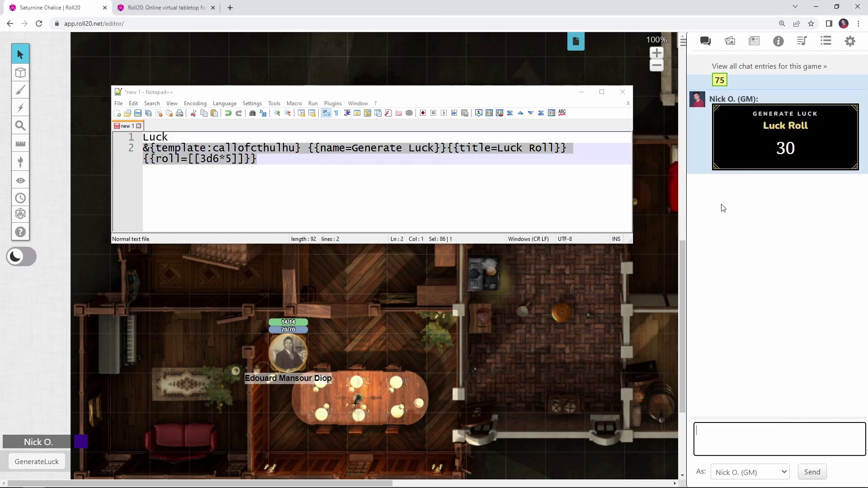
pyautogui.moveTo(779, 154)
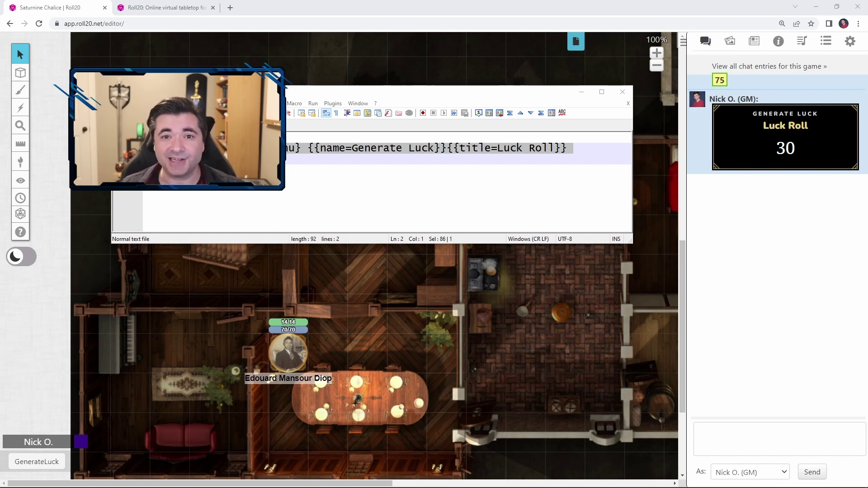
# Step: Search the game's Mod Library for chatsetattr and open the documentation of the installed ChatSetAttr script
pyautogui.hotkey('alt', 'Tab')
pyautogui.click(182, 9)
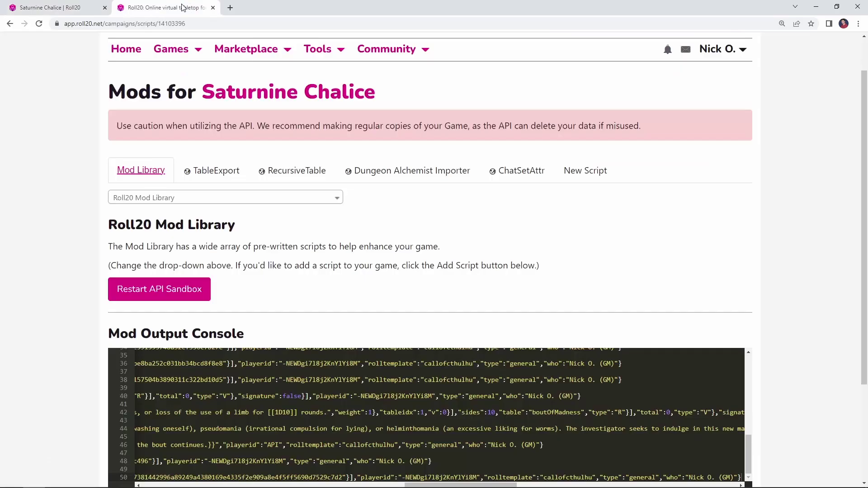
pyautogui.click(168, 203)
pyautogui.write('ch')
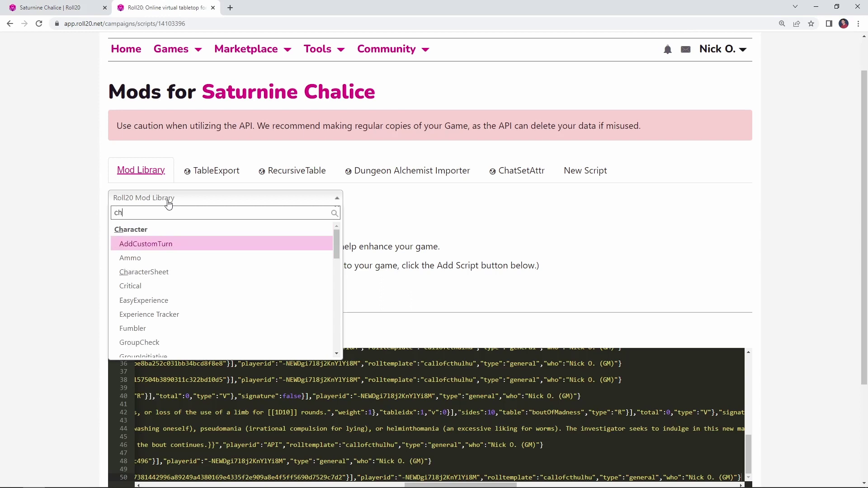
pyautogui.write('atsetattr')
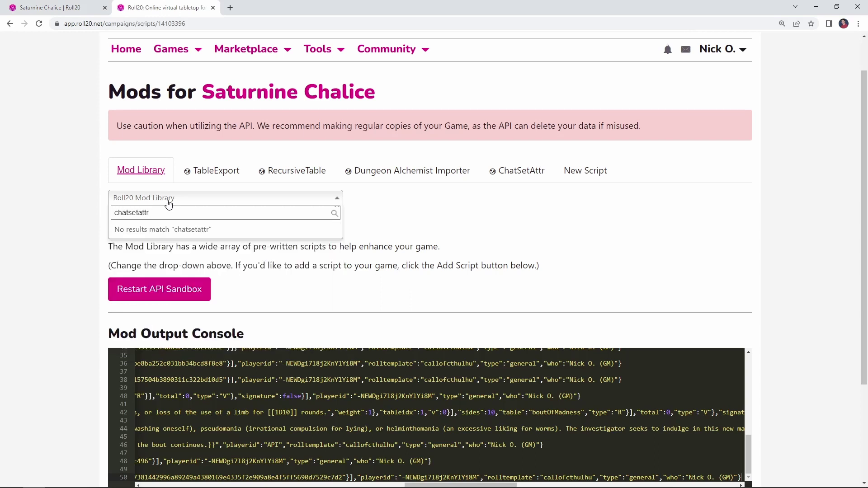
pyautogui.click(433, 218)
pyautogui.click(524, 178)
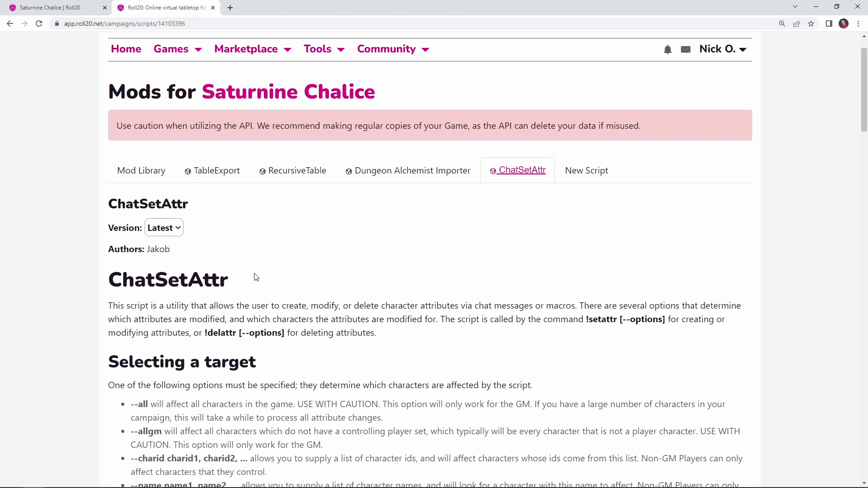
# Step: Return to the game and insert !setattr --silent --charid @{selected|character_id} --luck| before the {{roll=[[3d6*5]]}} part of the Notepad++ command
pyautogui.click(77, 10)
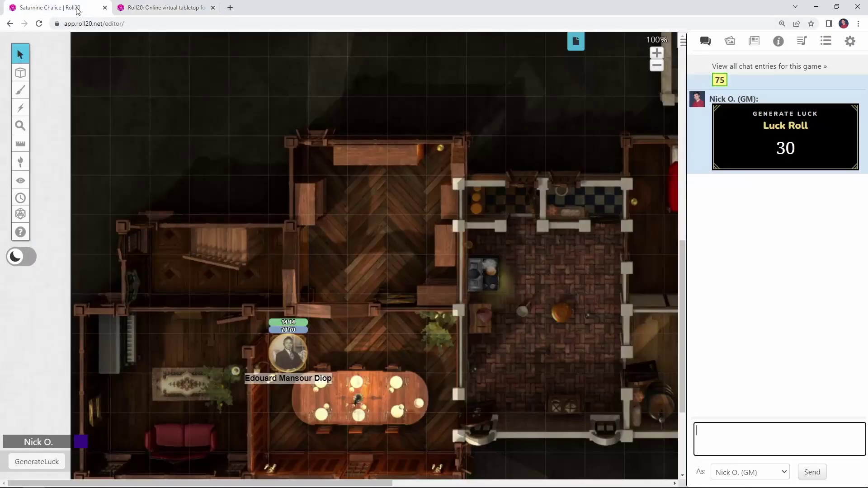
pyautogui.hotkey('alt', 'Tab')
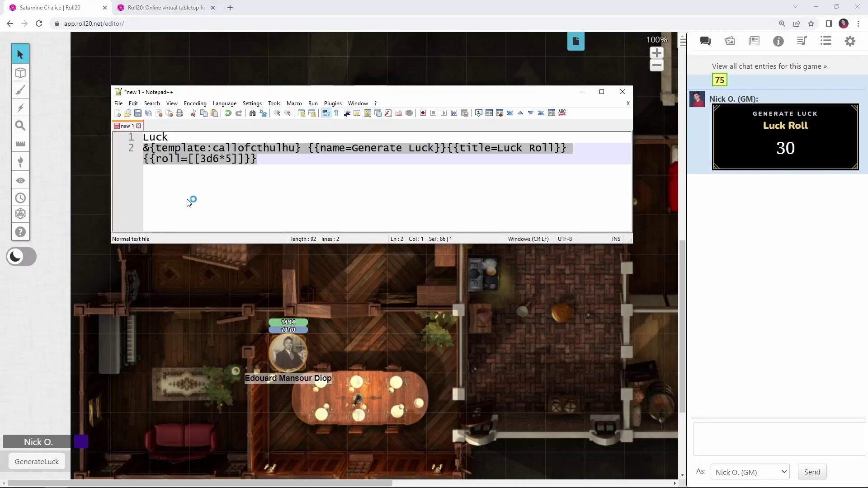
pyautogui.press('Right')
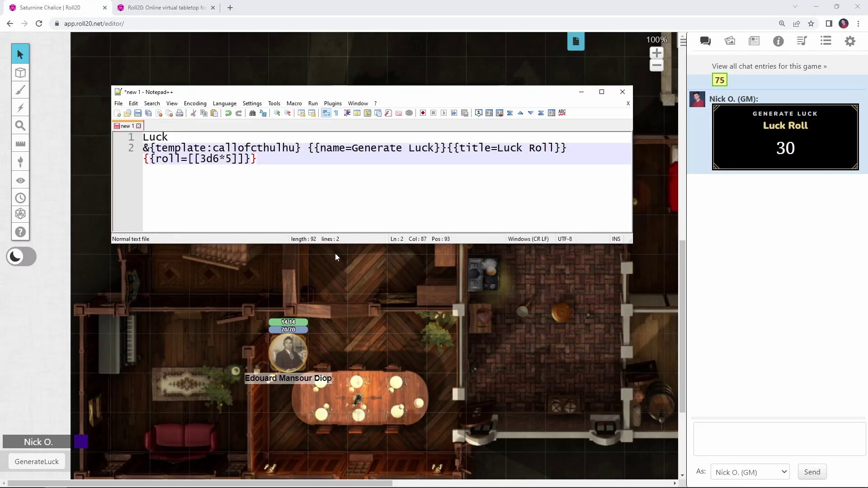
pyautogui.press('Home')
pyautogui.write('!setattr --silent --charid @{selected|character_id} --luck|')
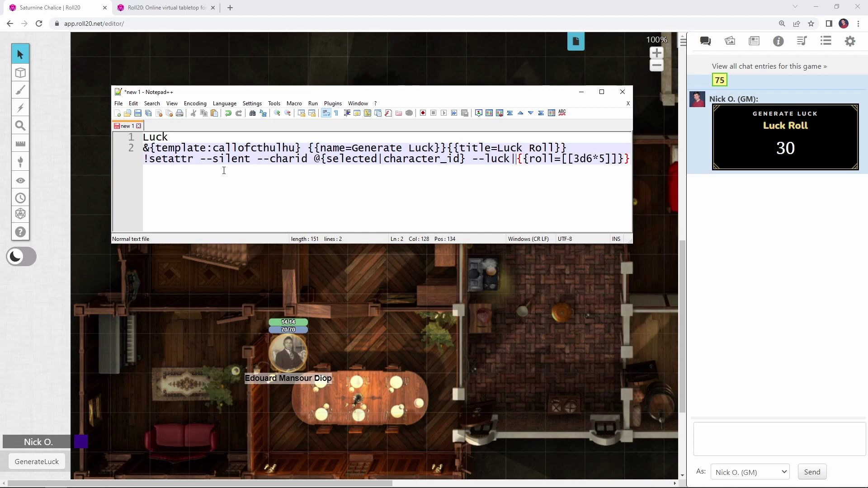
# Step: Examine the --silent, --charid, @{selected|character_id} and --luck parts of the setattr command one by one
pyautogui.moveTo(250, 159); pyautogui.dragTo(201, 158)
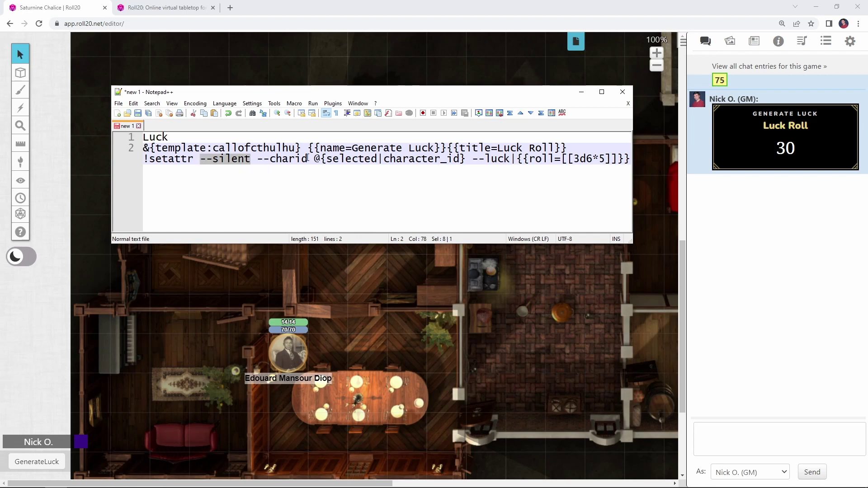
pyautogui.moveTo(307, 158); pyautogui.dragTo(258, 159)
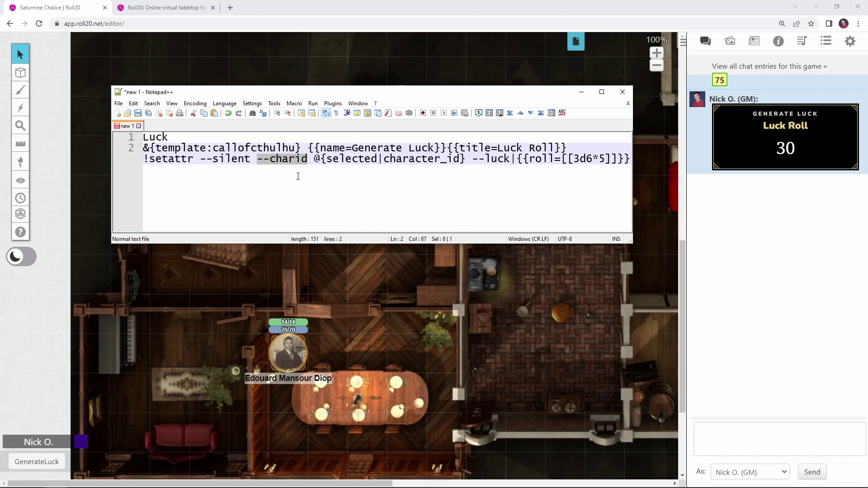
pyautogui.moveTo(314, 159); pyautogui.dragTo(467, 163)
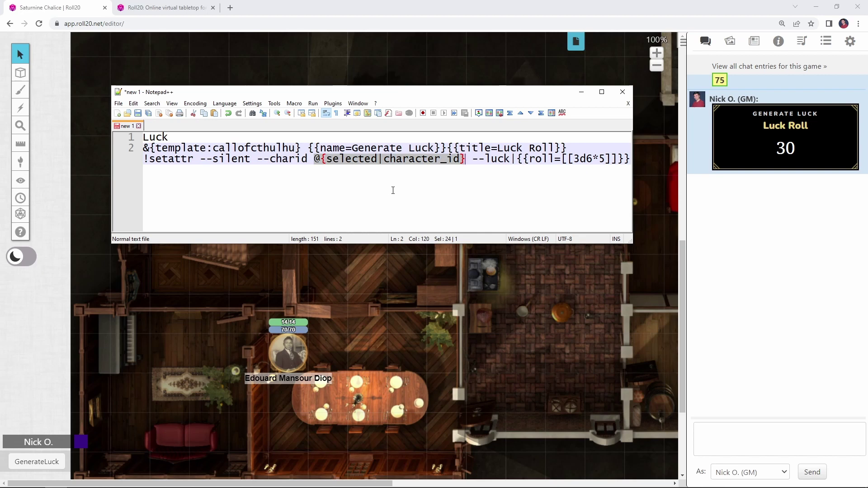
pyautogui.moveTo(510, 159); pyautogui.dragTo(470, 159)
pyautogui.click(482, 189)
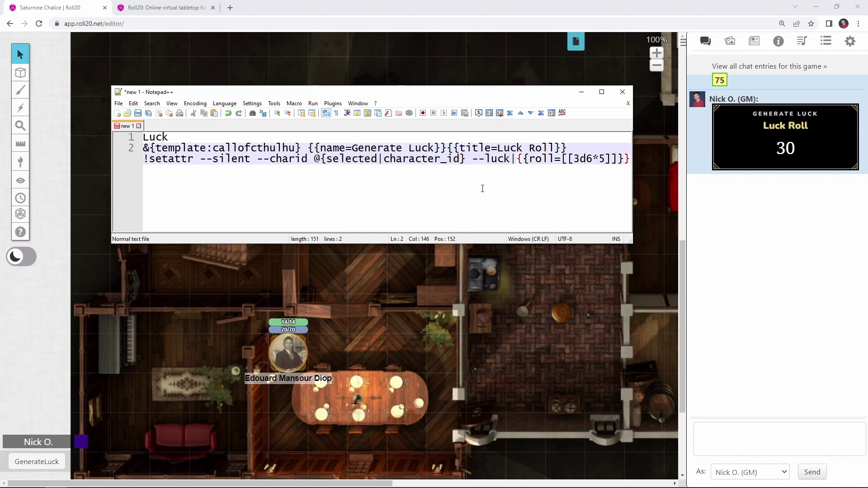
# Step: Close the inline setattr command by adding !!! after {{roll=[[3d6*5]]}}
pyautogui.click(519, 175)
pyautogui.click(522, 174)
pyautogui.click(629, 177)
pyautogui.write('!!!')
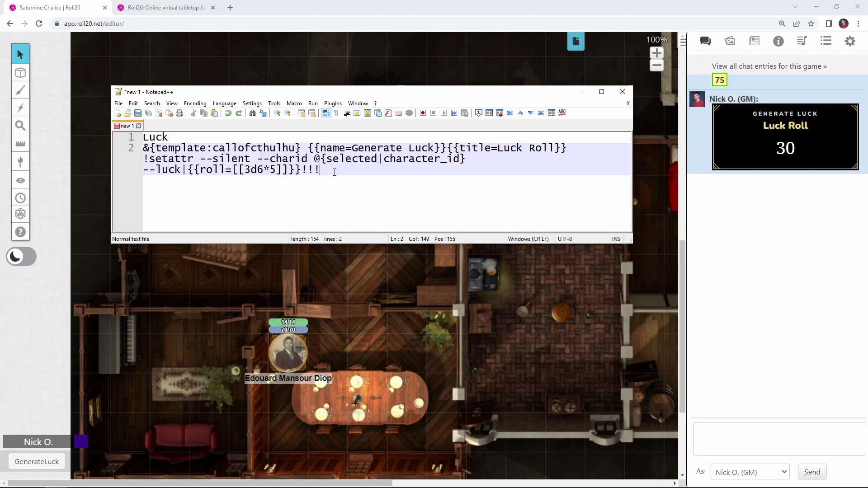
# Step: Copy the full Luck command without its heading and send it in the Roll20 chat with the investigator's token selected
pyautogui.moveTo(311, 169); pyautogui.dragTo(143, 148)
pyautogui.hotkey('ctrl', 'c')
pyautogui.click(719, 447)
pyautogui.hotkey('ctrl', 'v')
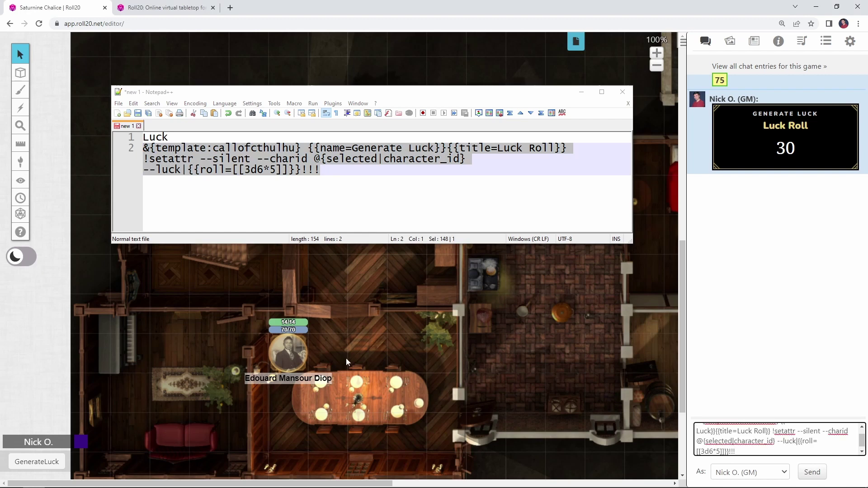
pyautogui.click(288, 353)
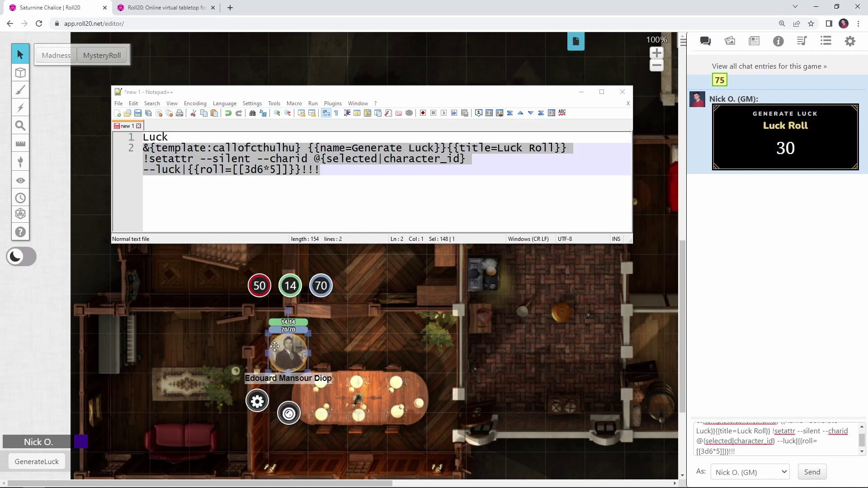
pyautogui.click(766, 452)
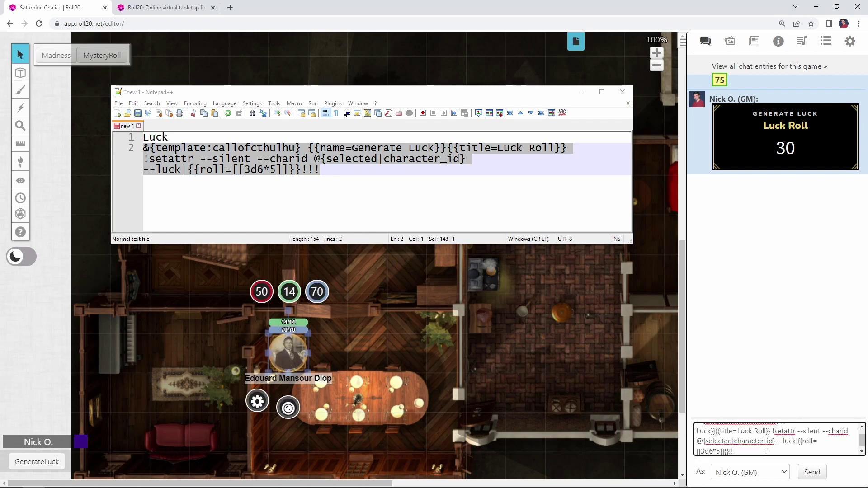
pyautogui.press('Return')
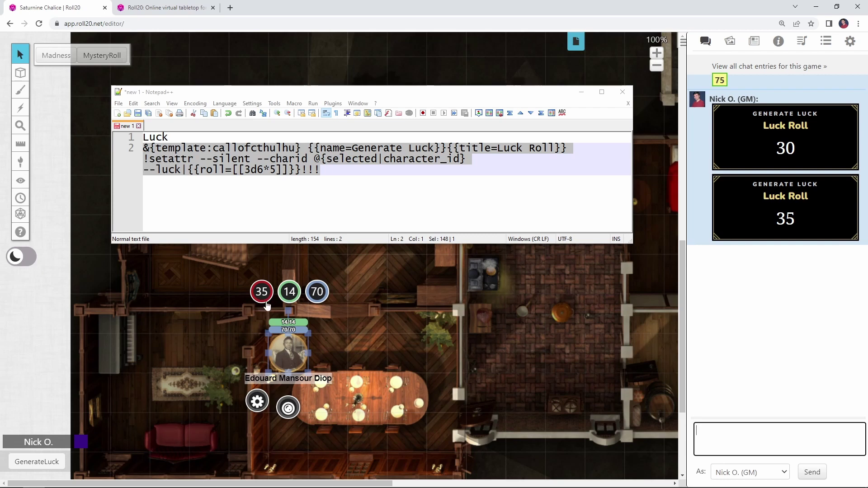
# Step: Minimize Notepad++, open the token's character sheet, and send the copied Luck command again in the chat
pyautogui.click(581, 92)
pyautogui.doubleClick(288, 346)
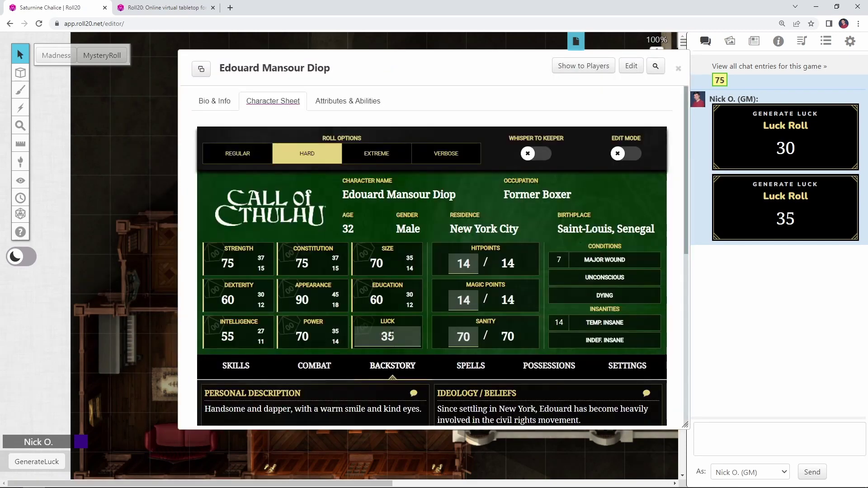
pyautogui.click(768, 436)
pyautogui.hotkey('ctrl', 'v')
pyautogui.press('Return')
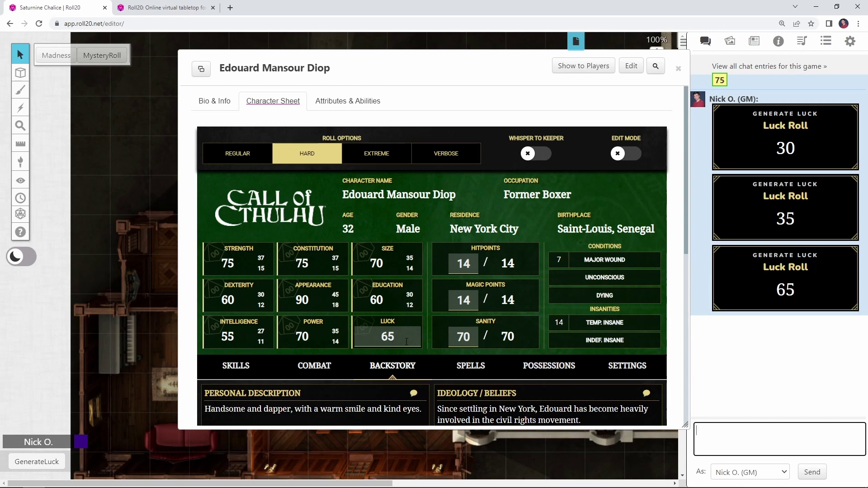
# Step: Compare the luck attribute name in the Notepad++ command with the Luck field on the character sheet
pyautogui.hotkey('alt', 'Tab')
pyautogui.click(178, 169)
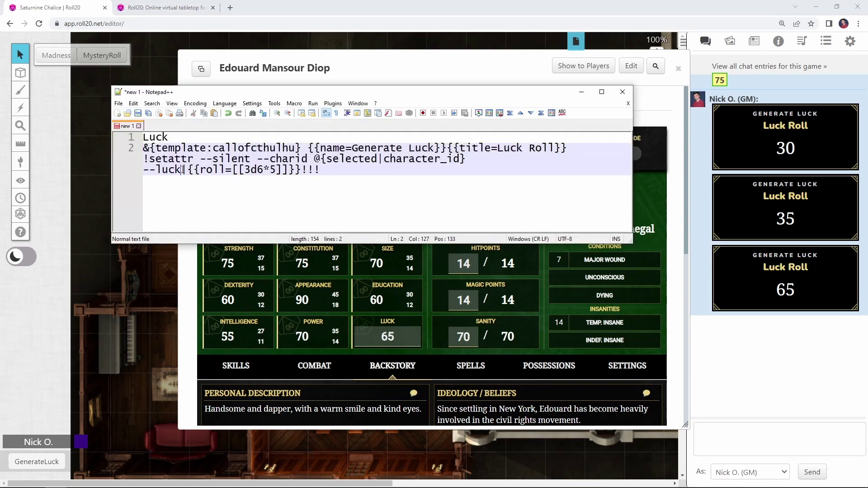
pyautogui.doubleClick(181, 169)
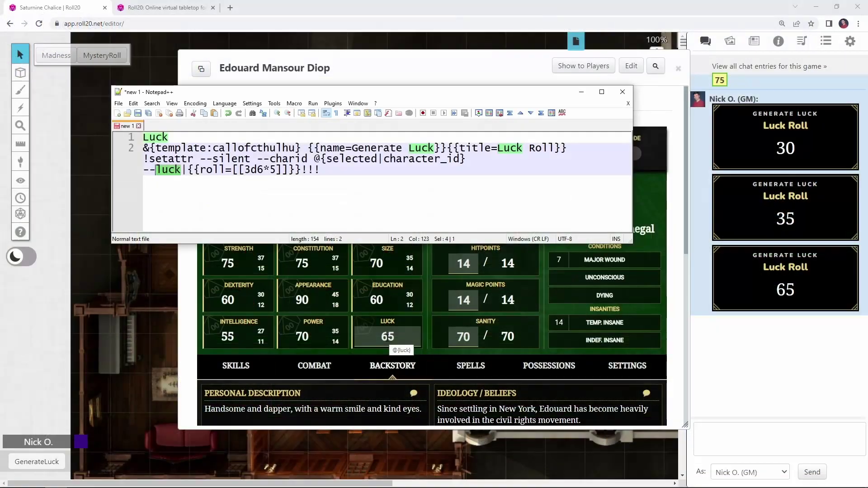
pyautogui.click(346, 385)
# Step: Open the existing GenerateLuck macro, move its dialog off the sheet's Luck field, and review its actions and player visibility
pyautogui.click(825, 41)
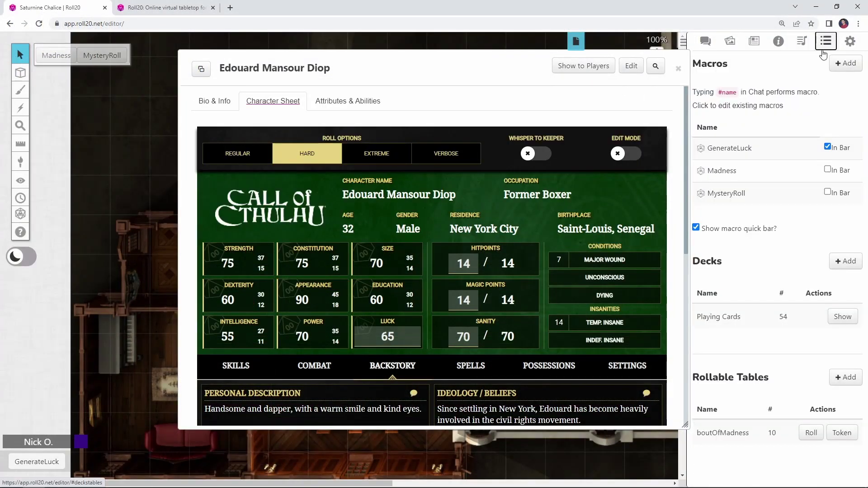
pyautogui.click(729, 148)
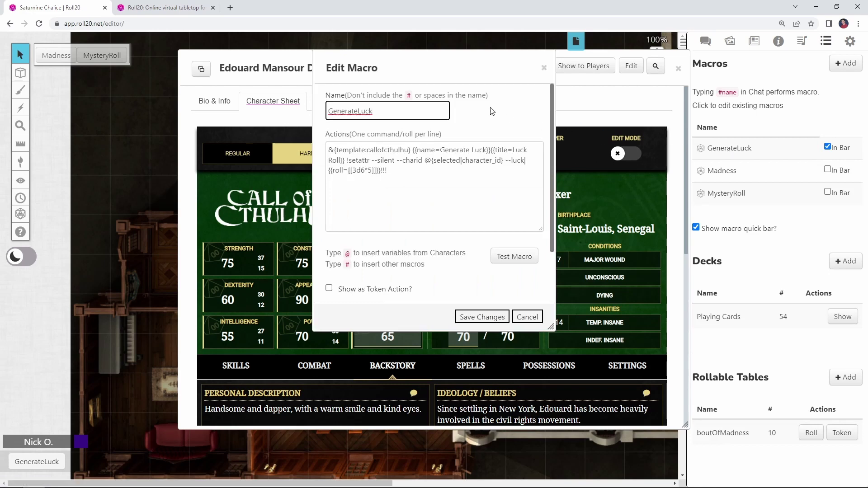
pyautogui.moveTo(434, 67); pyautogui.dragTo(592, 70)
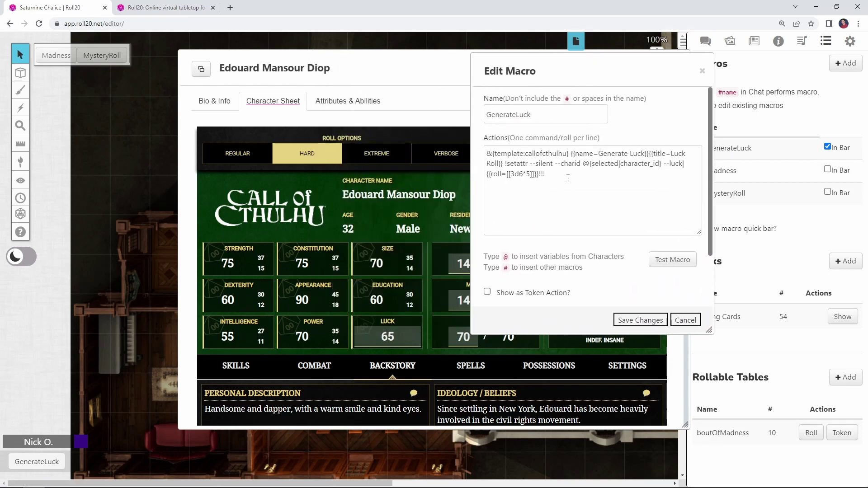
pyautogui.scroll(-2, 568, 178)
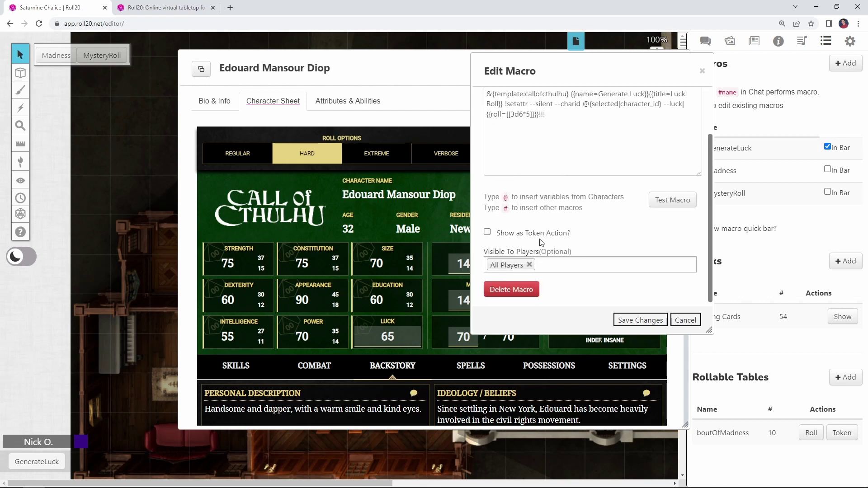
pyautogui.scroll(1, 529, 270)
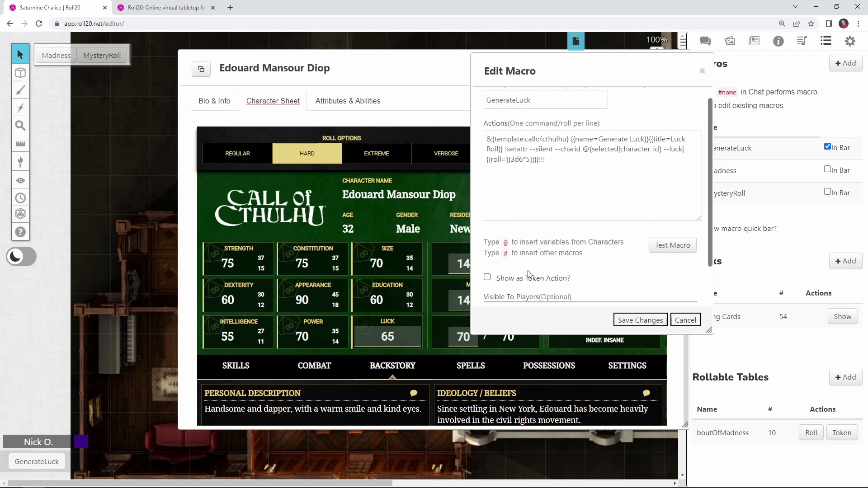